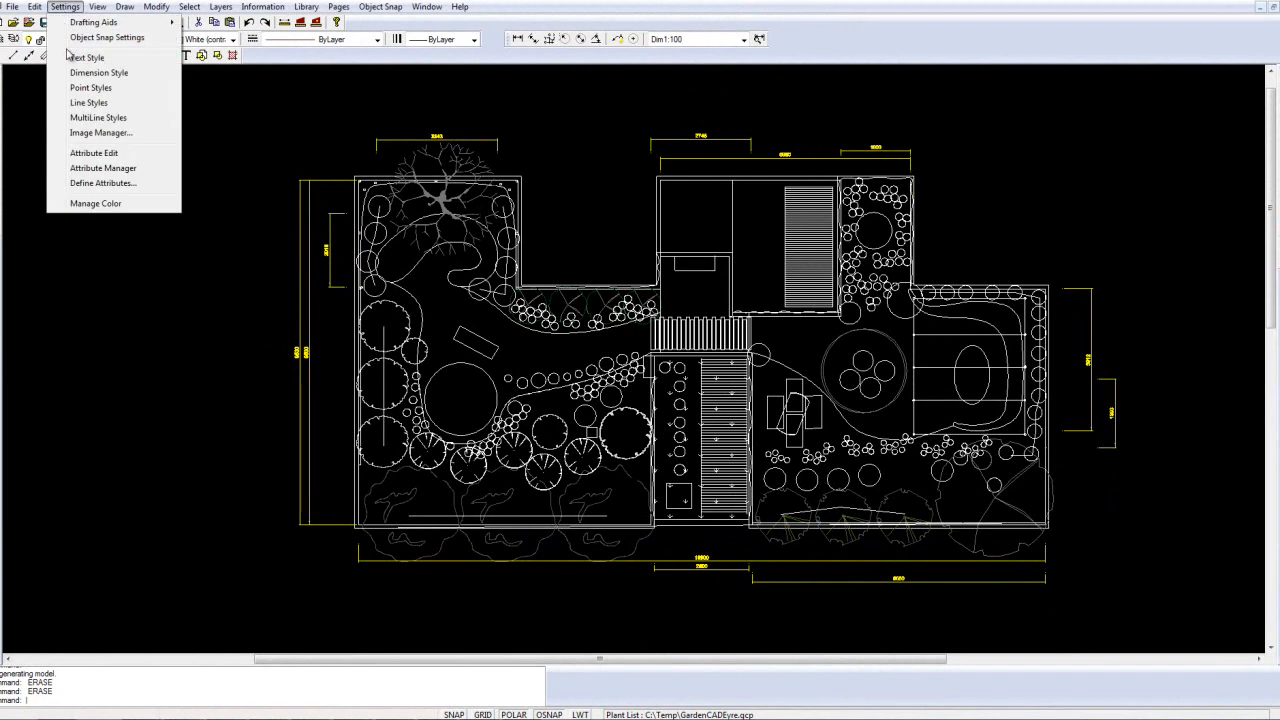
Step: Set the arrow size of the Dim1:100 dimension style to 150, review its text and units settings, and accept the style
left_click(97, 74)
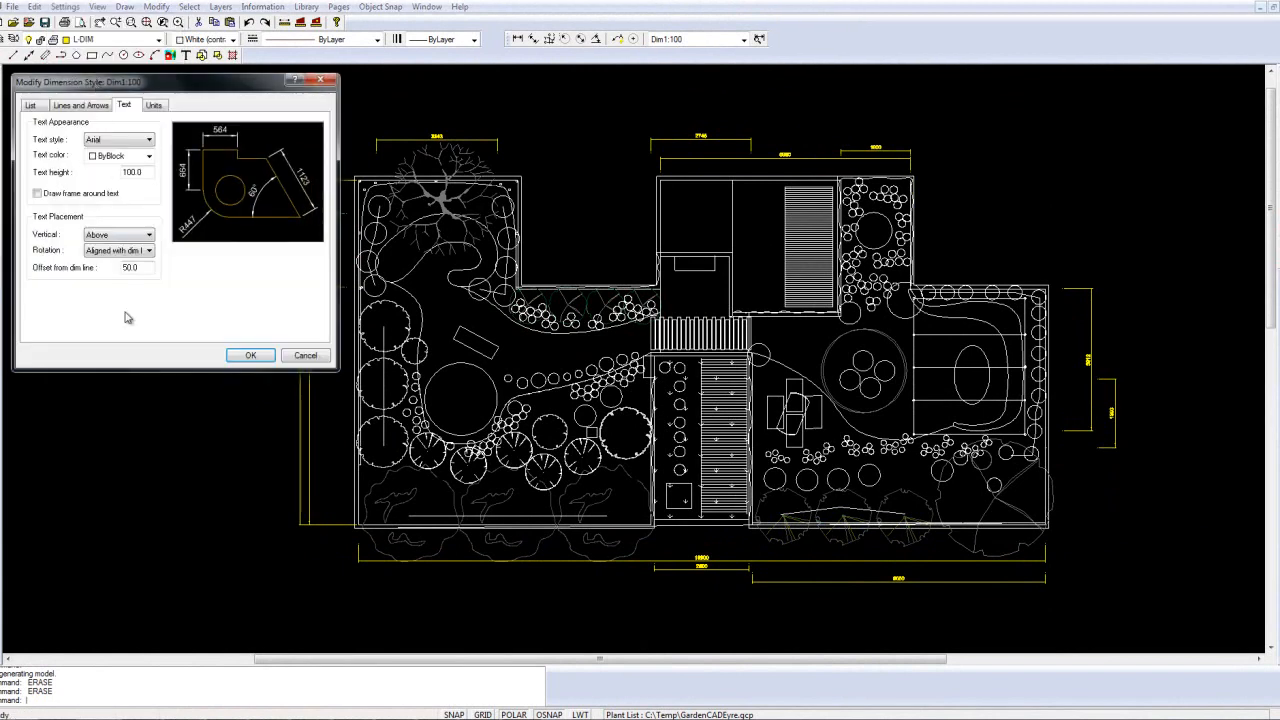
left_click(31, 106)
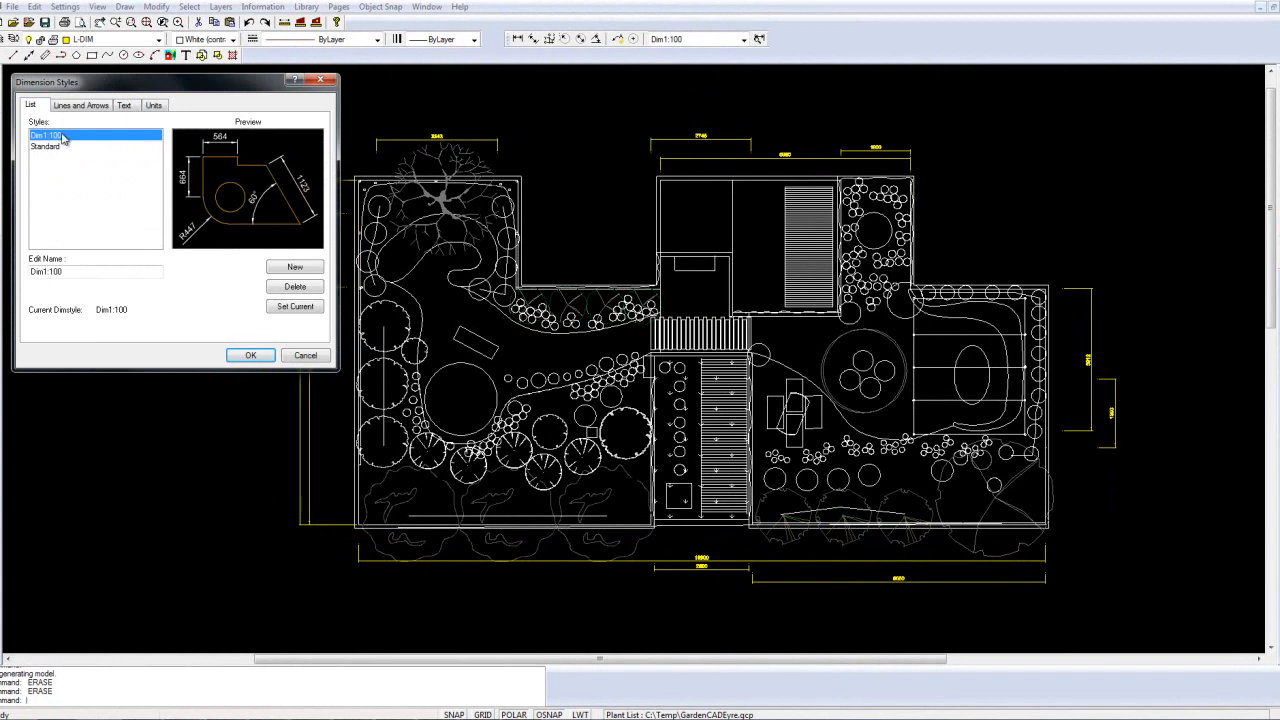
left_click(82, 107)
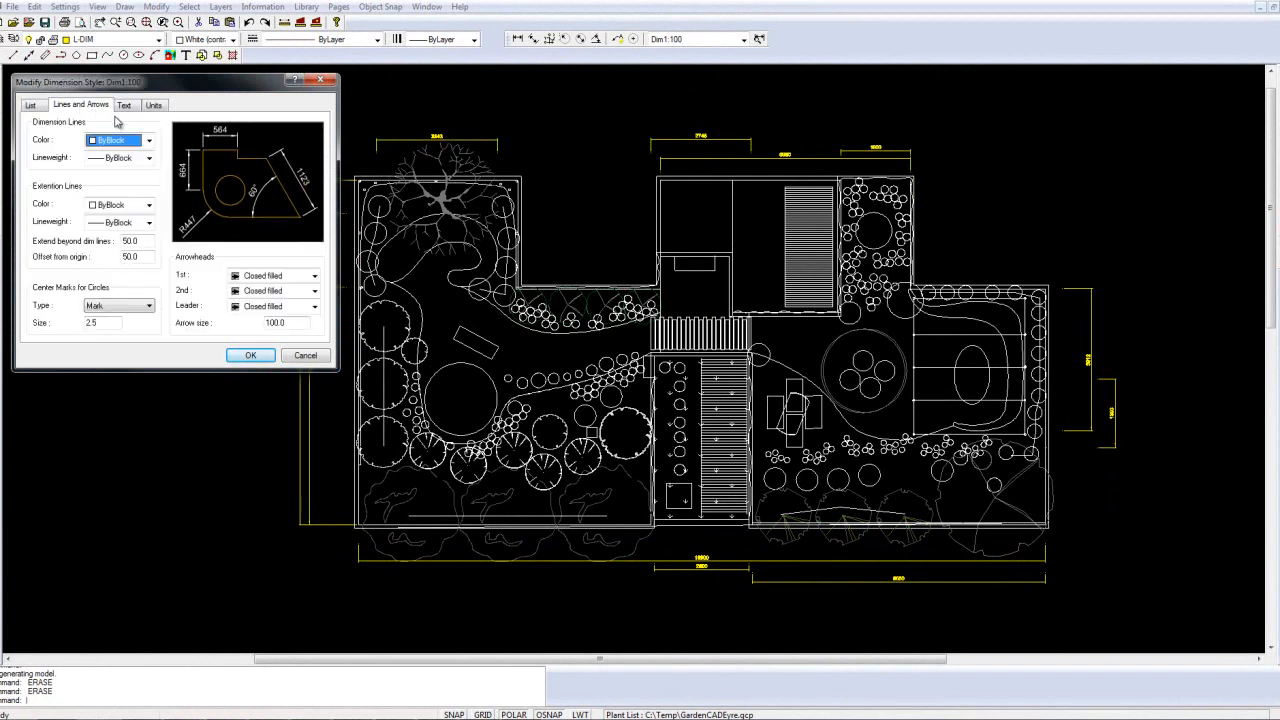
left_click(273, 324)
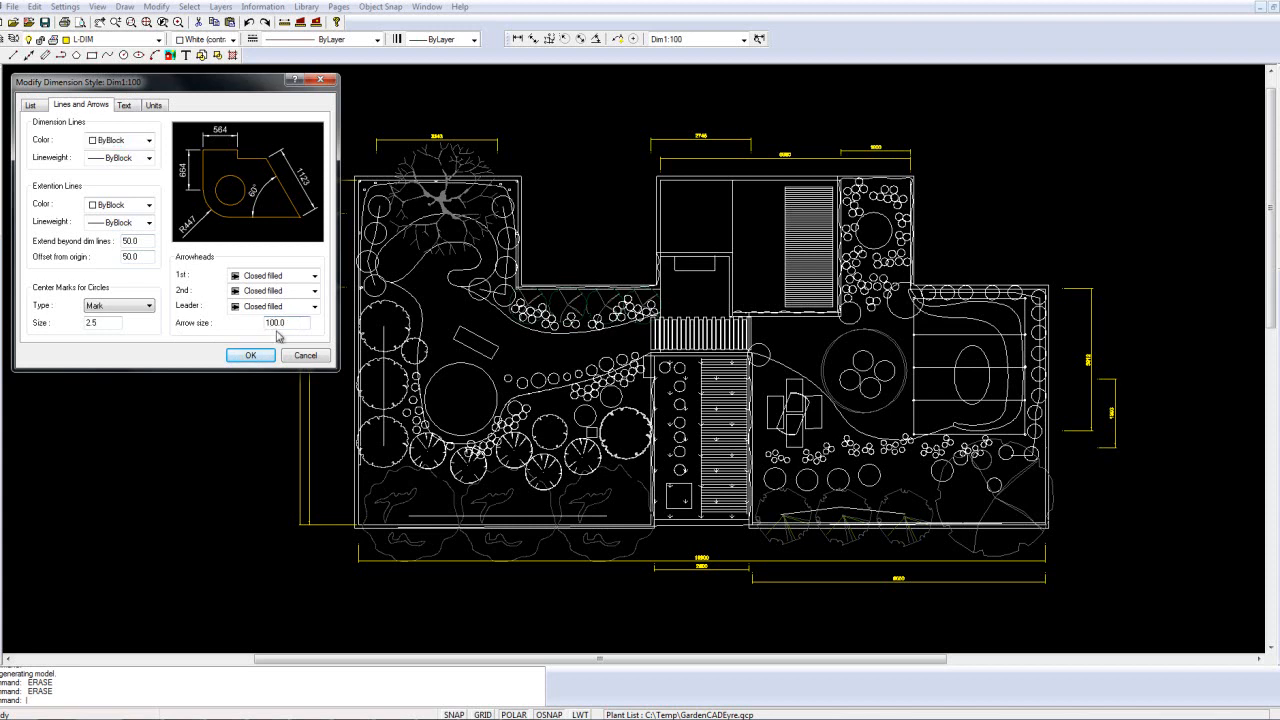
type("5")
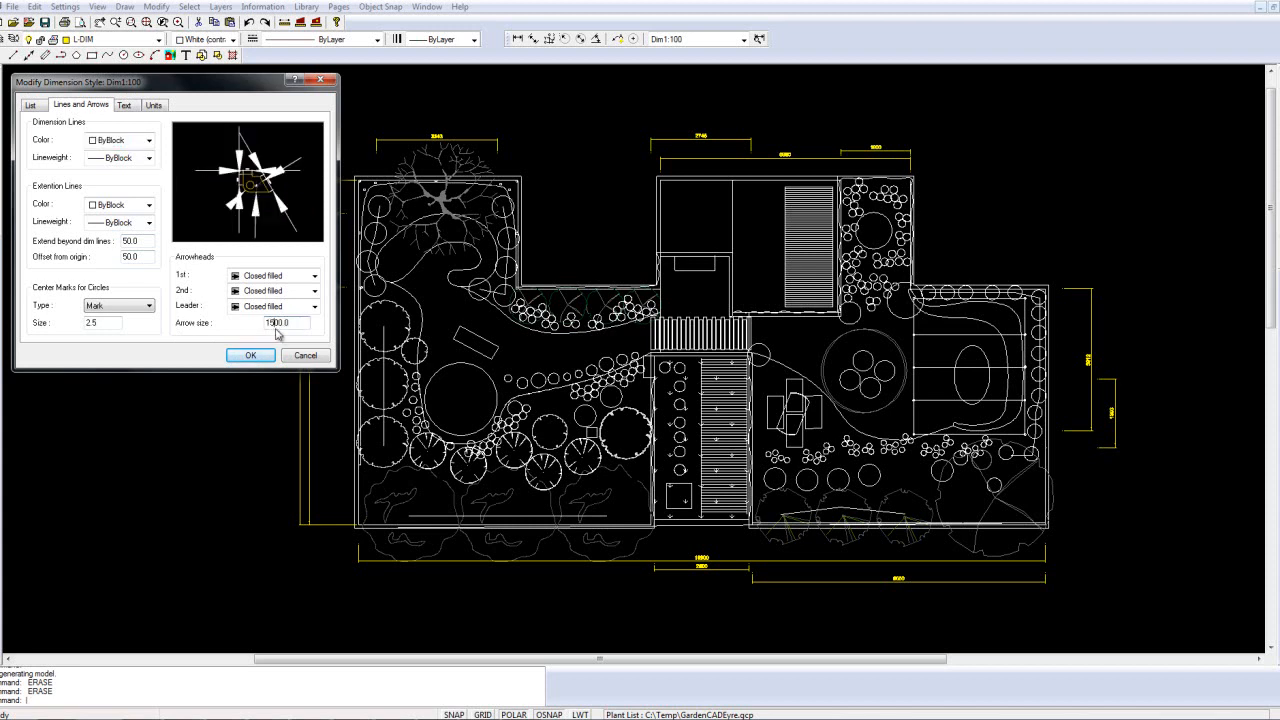
key("Delete")
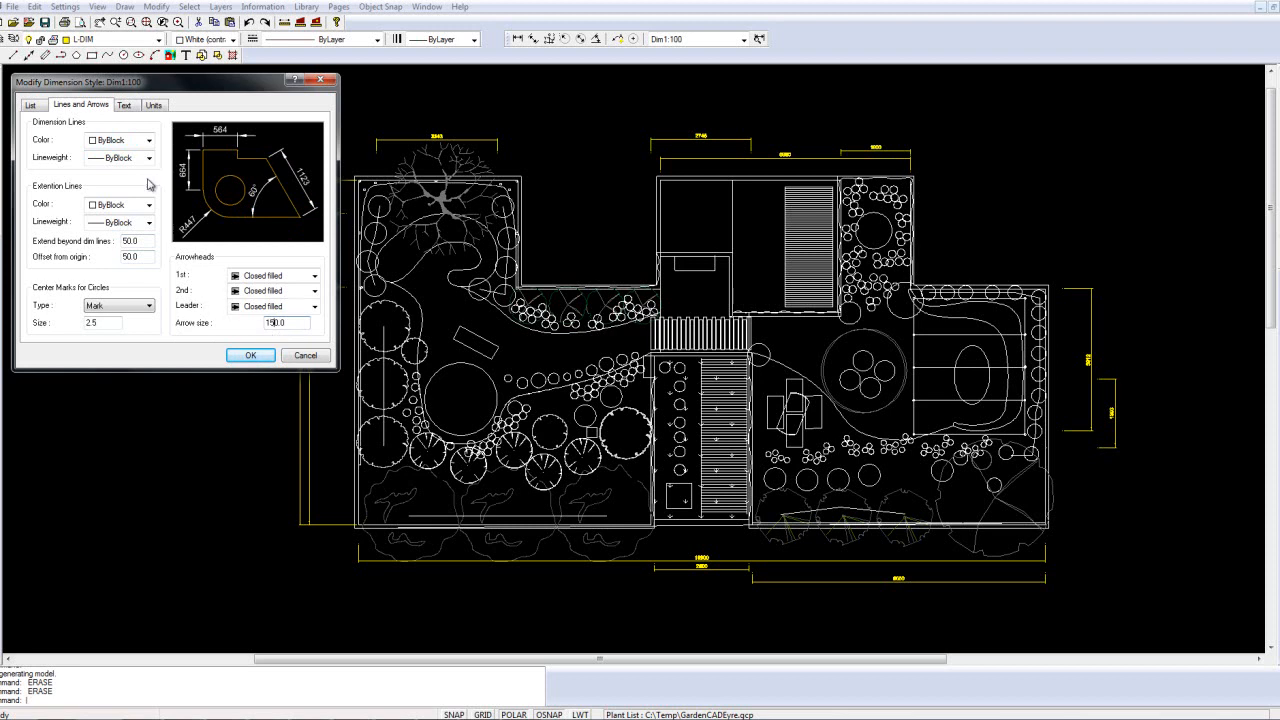
left_click(125, 105)
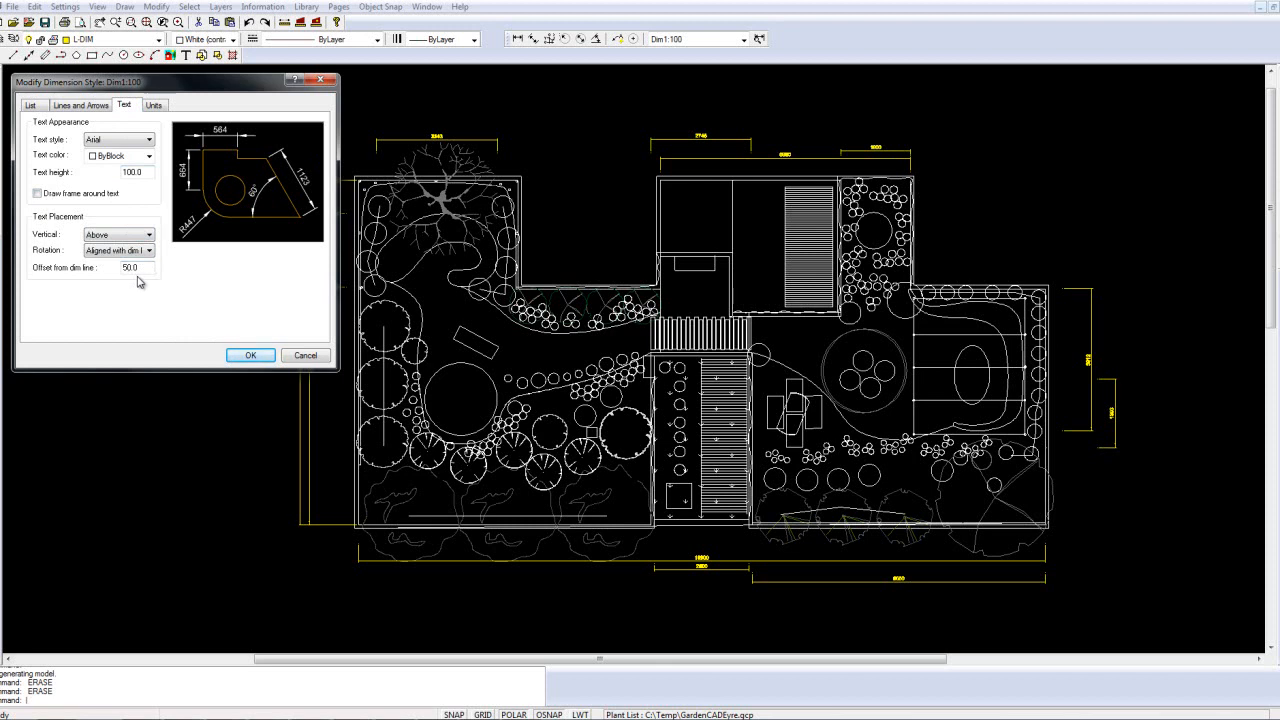
left_click(153, 105)
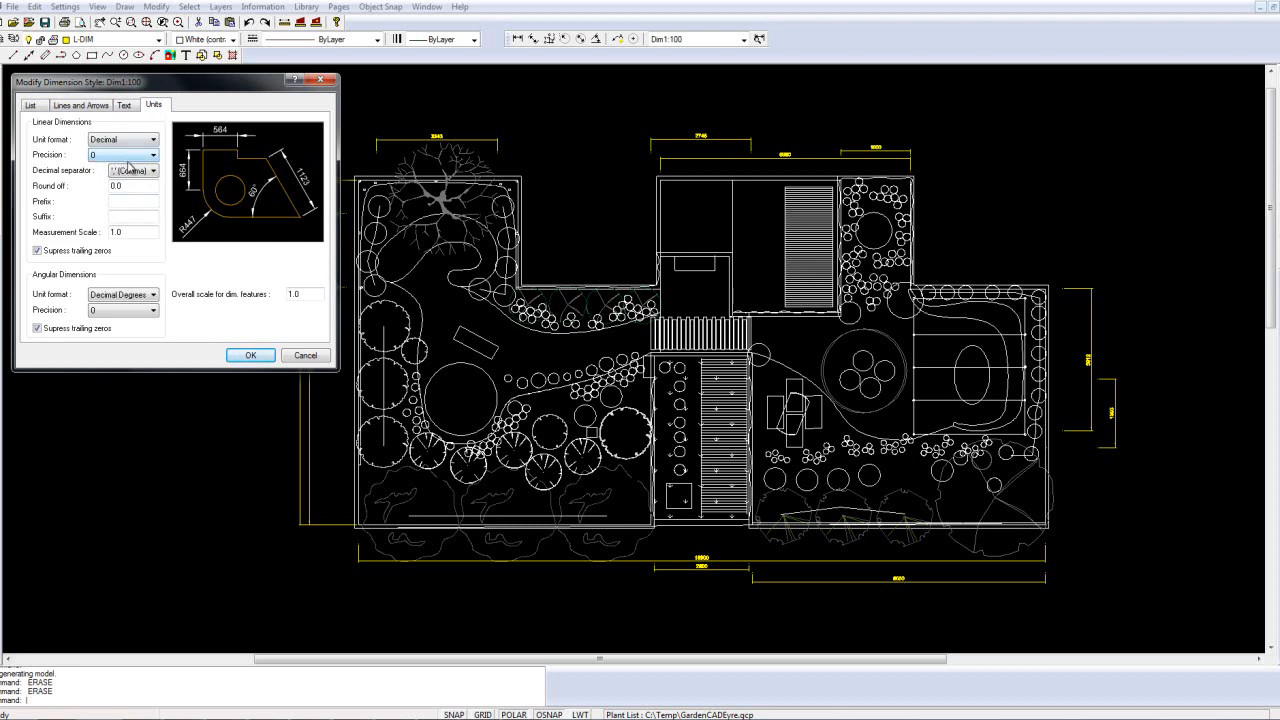
left_click(252, 358)
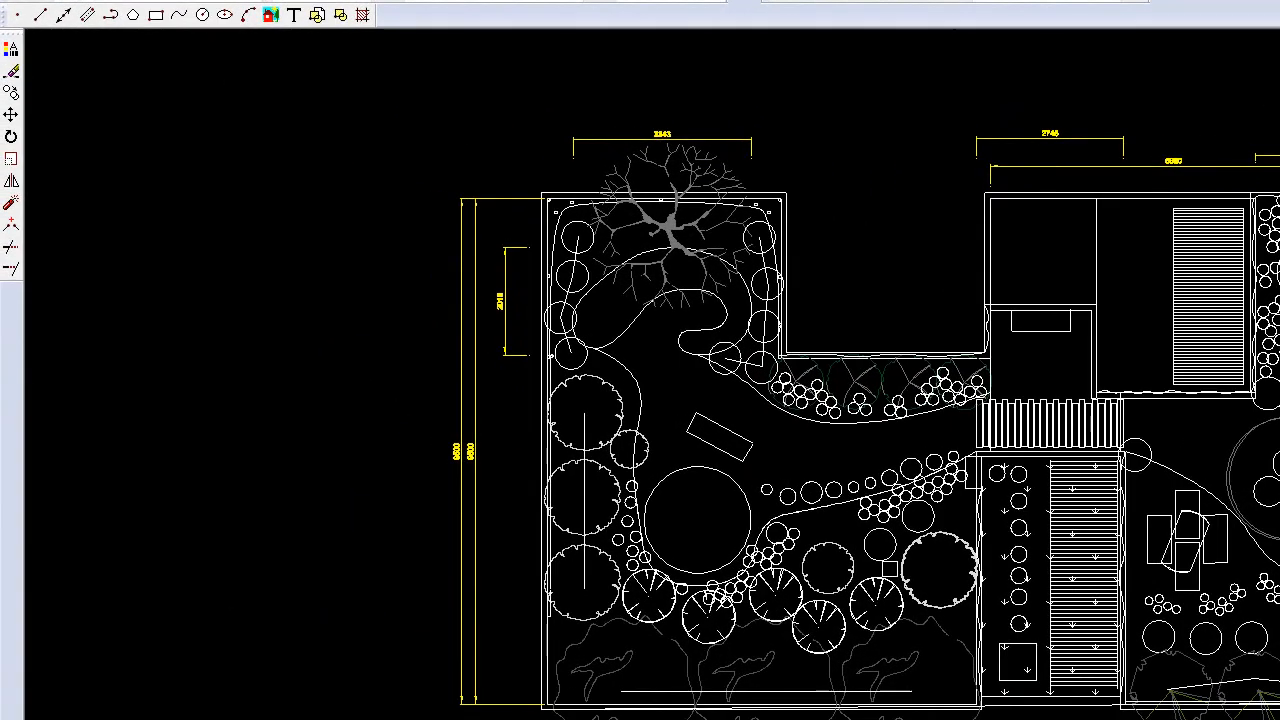
Step: Change the colour of the L-DIM layer to White (contrast to background)
left_click(11, 1)
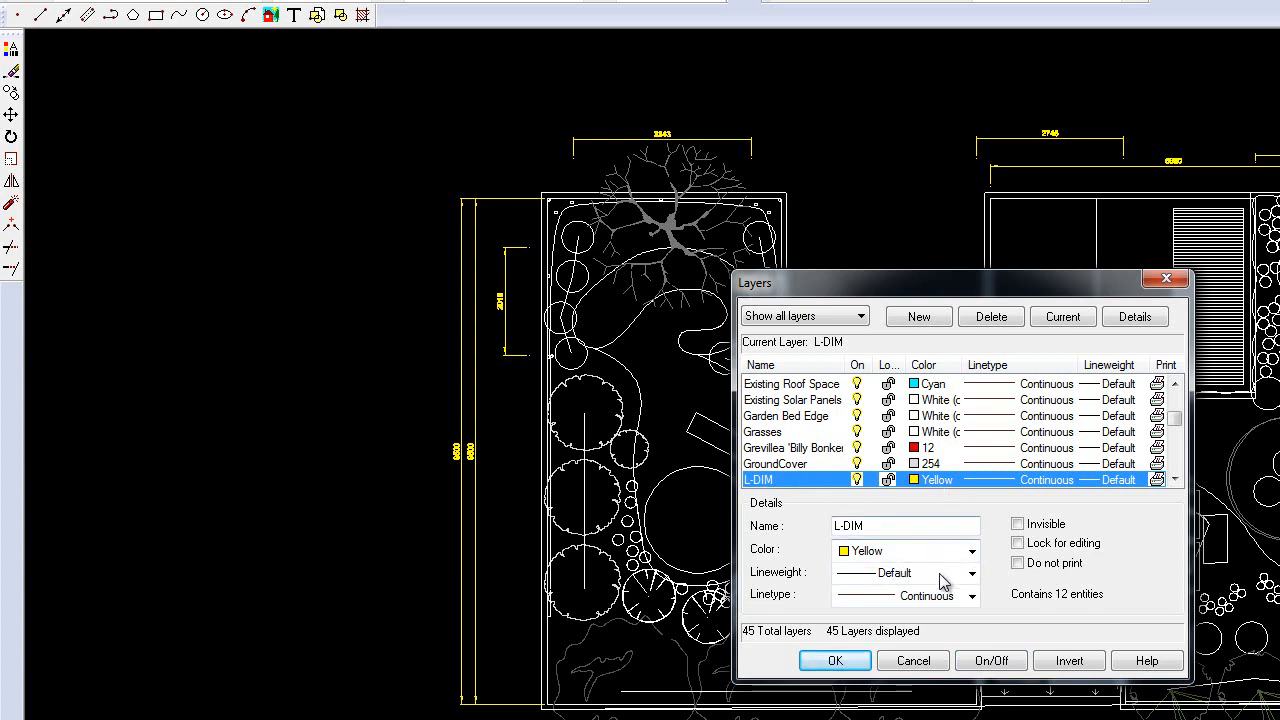
left_click(971, 551)
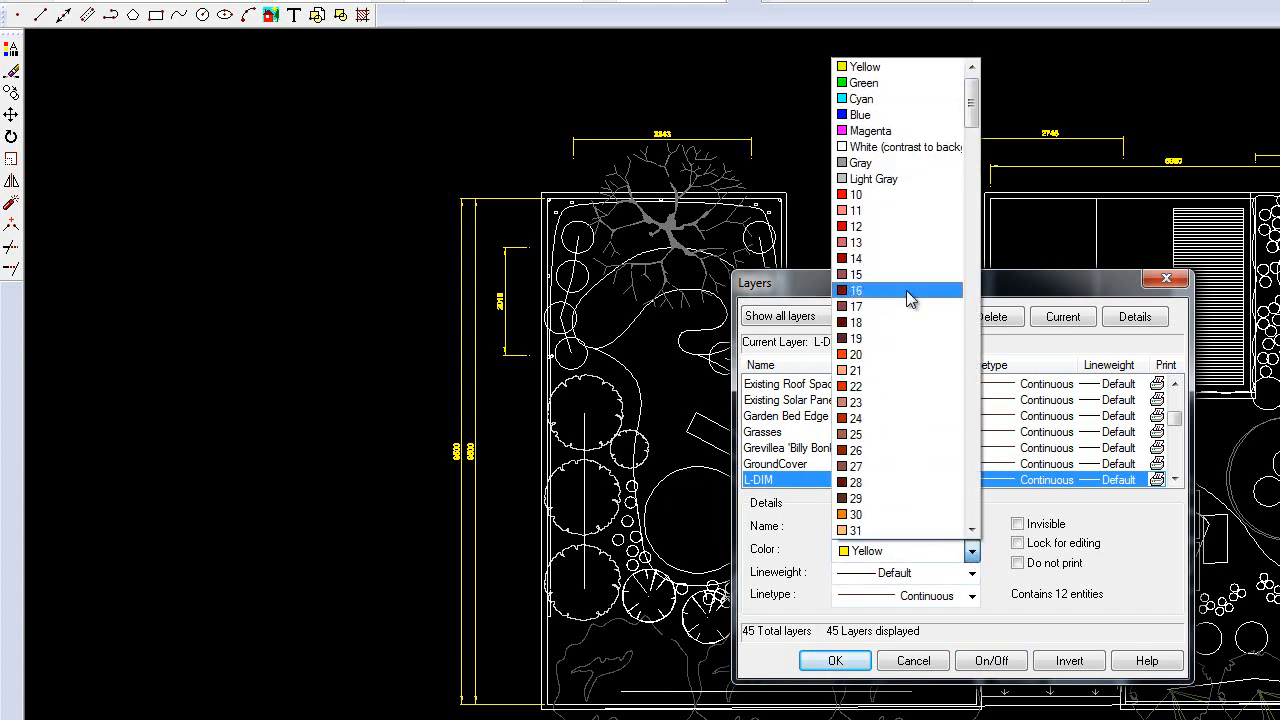
left_click_drag(973, 104, 979, 81)
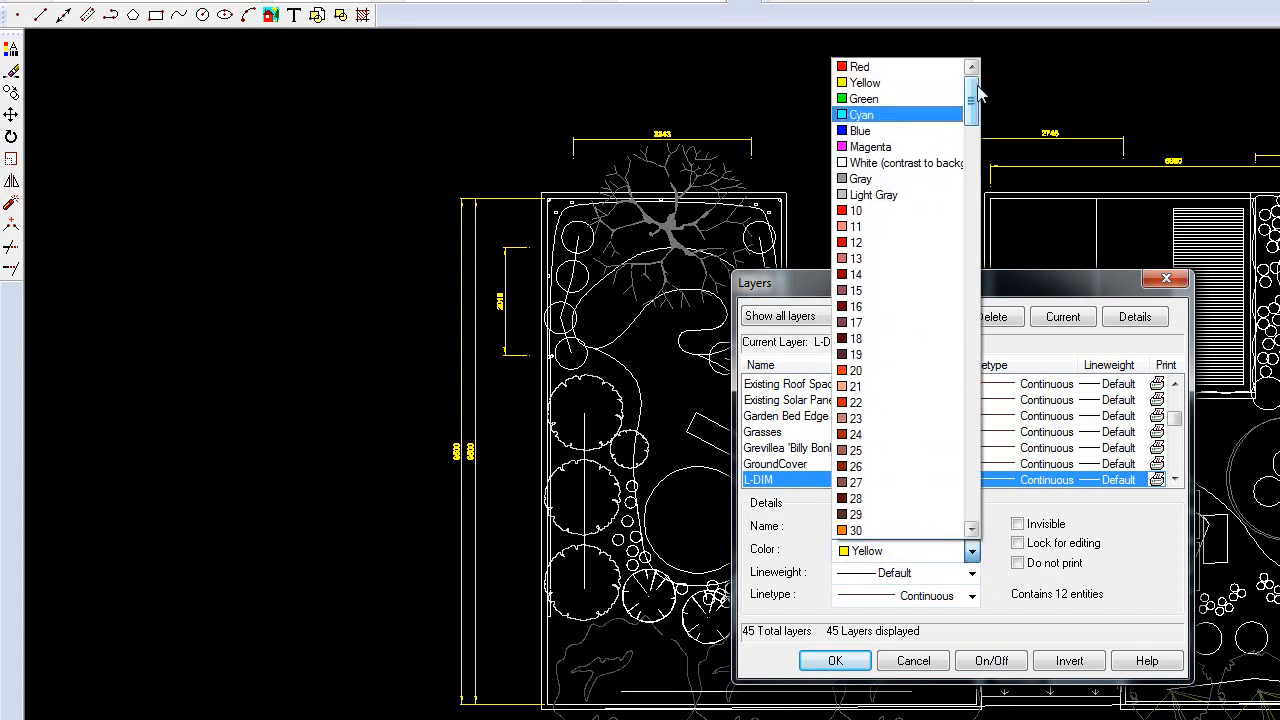
left_click(930, 163)
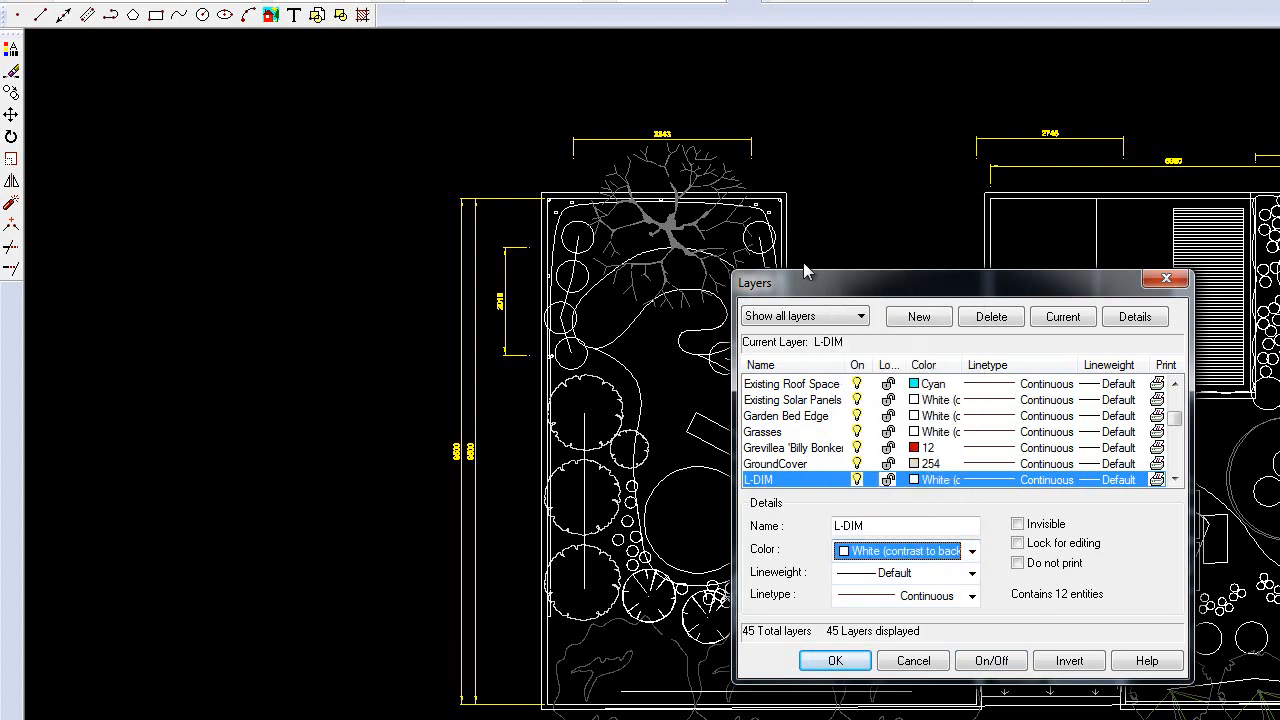
left_click(836, 662)
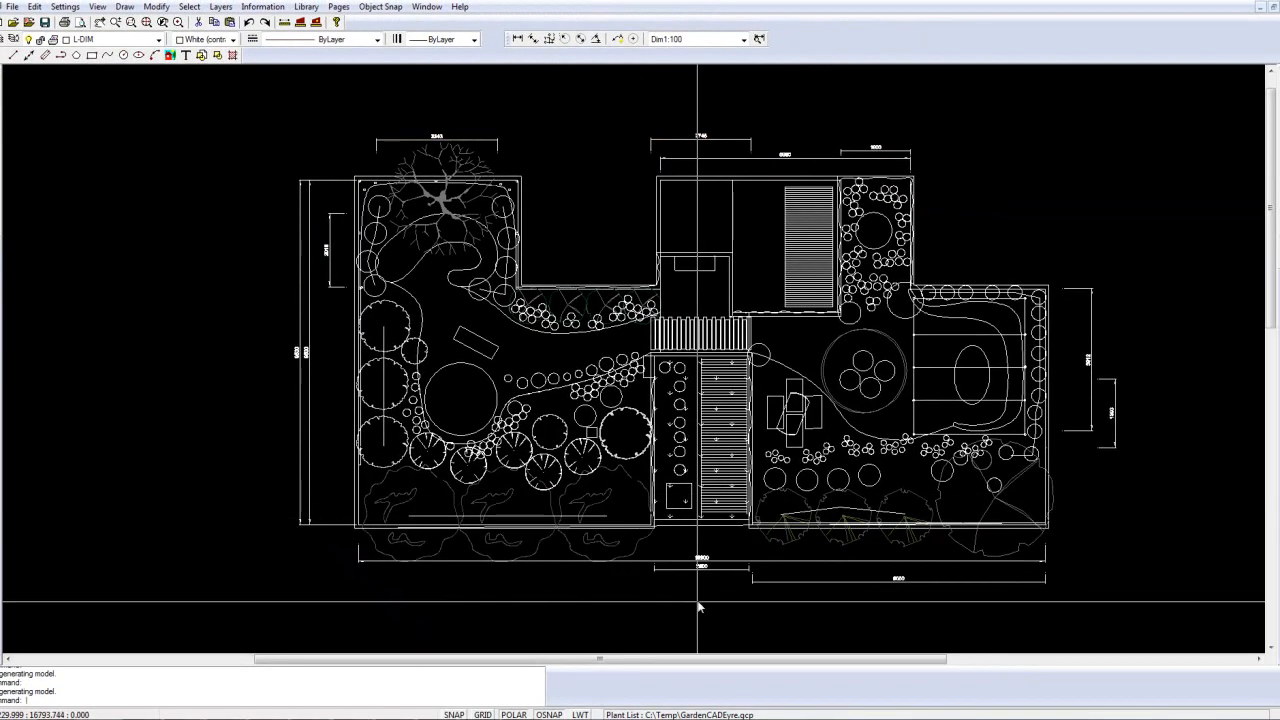
Step: Convert the whole garden plan with its dimensions into a block named dim, picking a base point just below the plan's lower-left corner
scroll(698, 607, "up", 5)
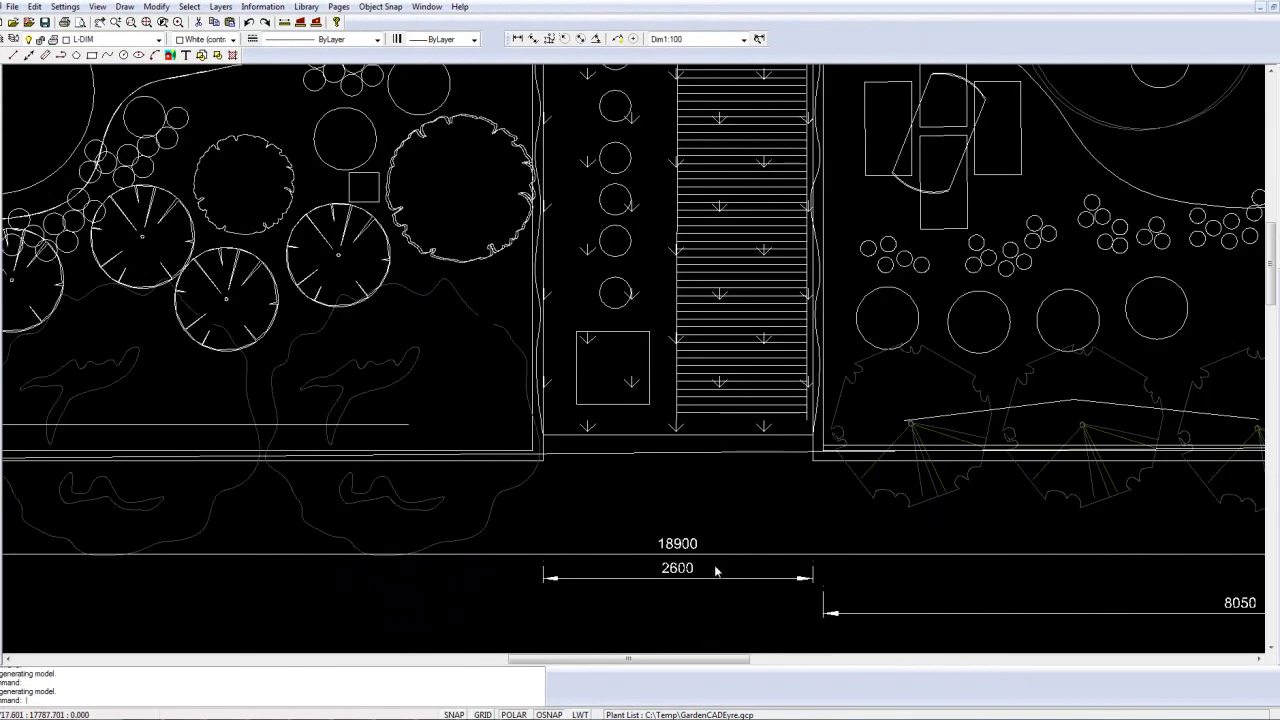
scroll(692, 594, "down", 3)
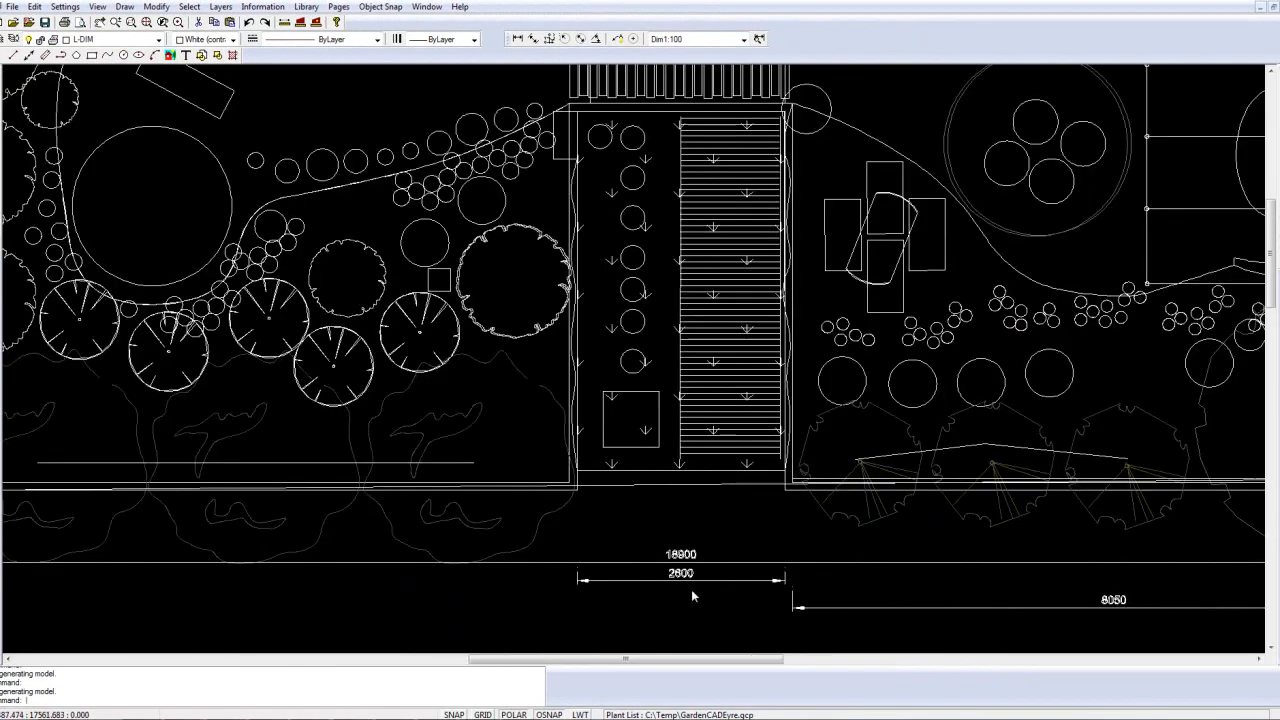
scroll(708, 587, "down", 4)
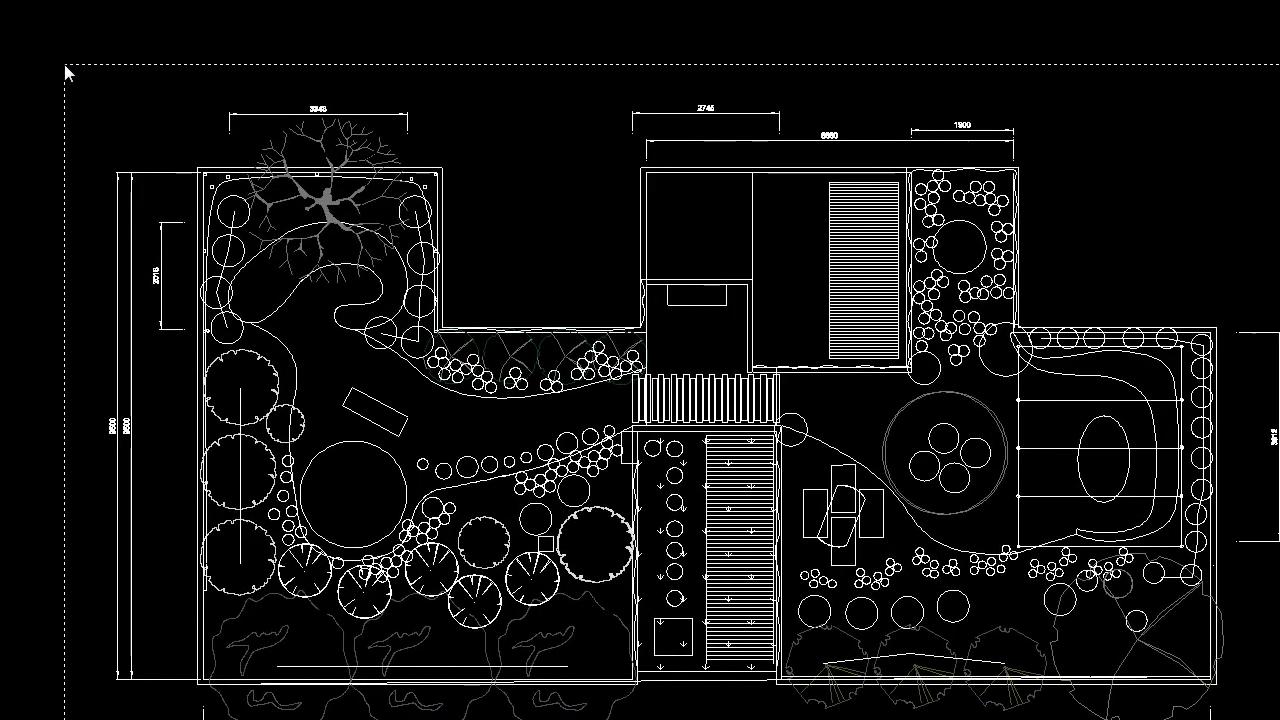
left_click(64, 64)
right_click(69, 72)
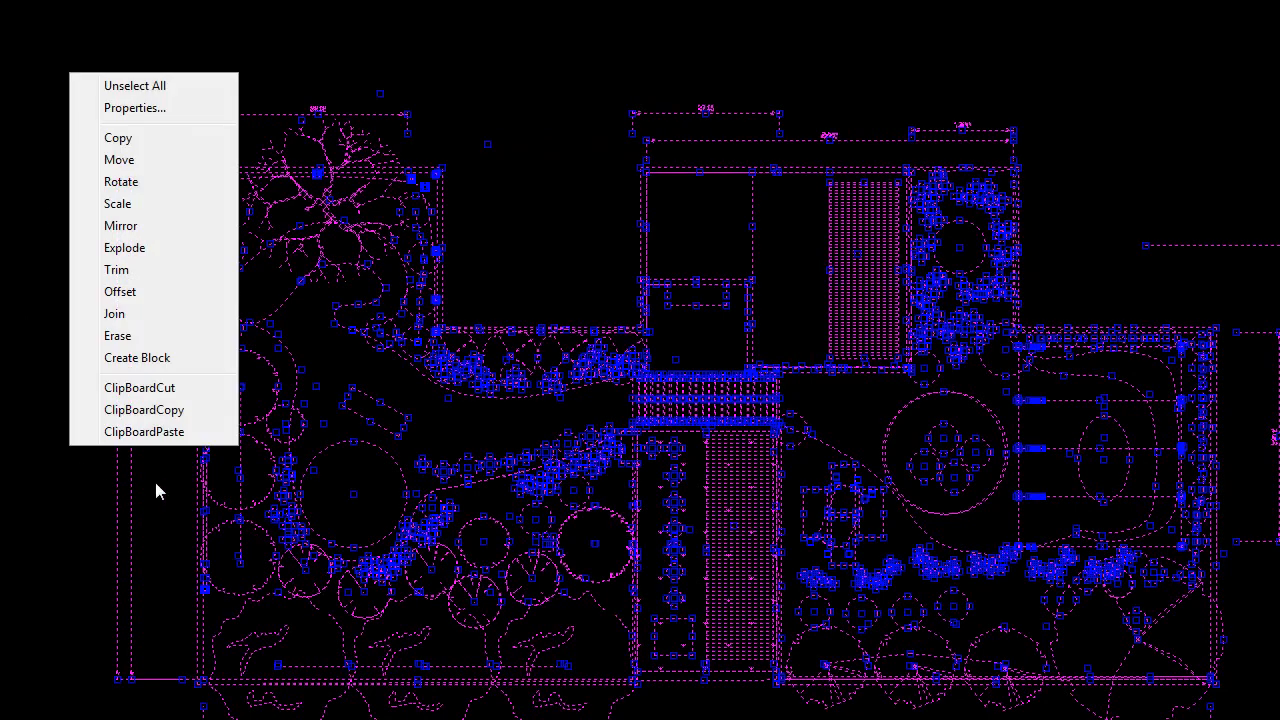
left_click(137, 357)
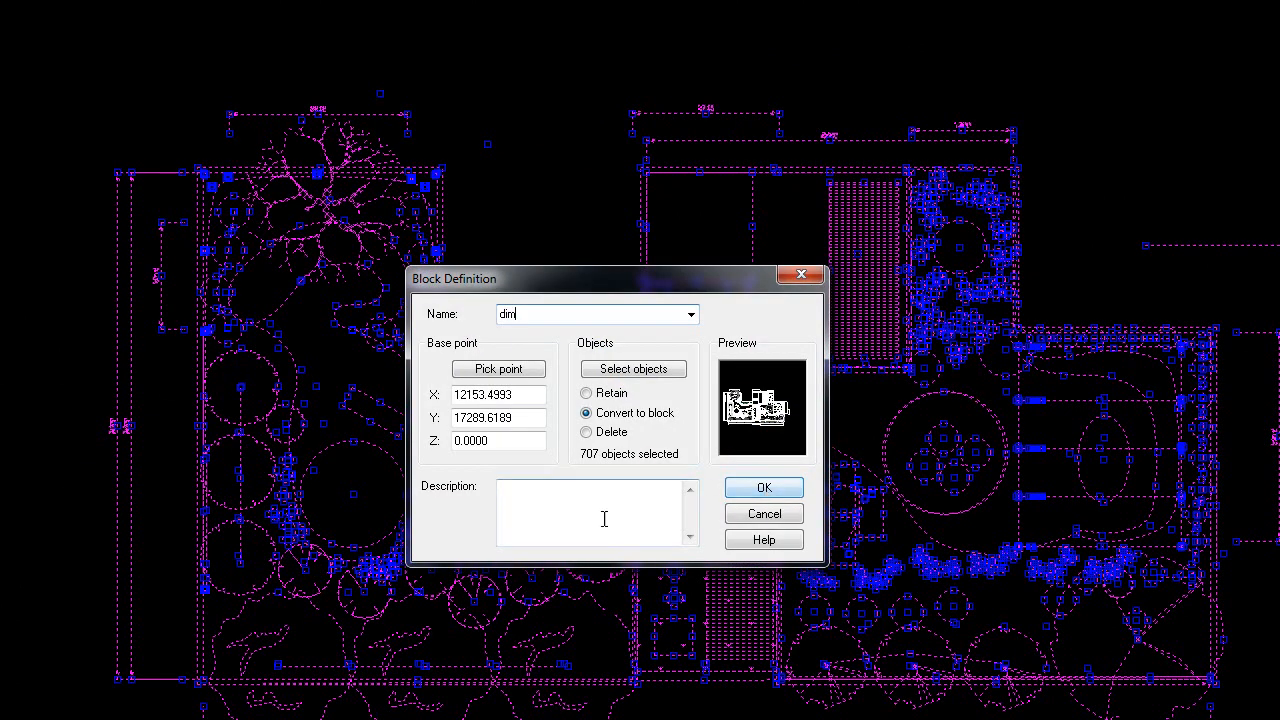
left_click(498, 368)
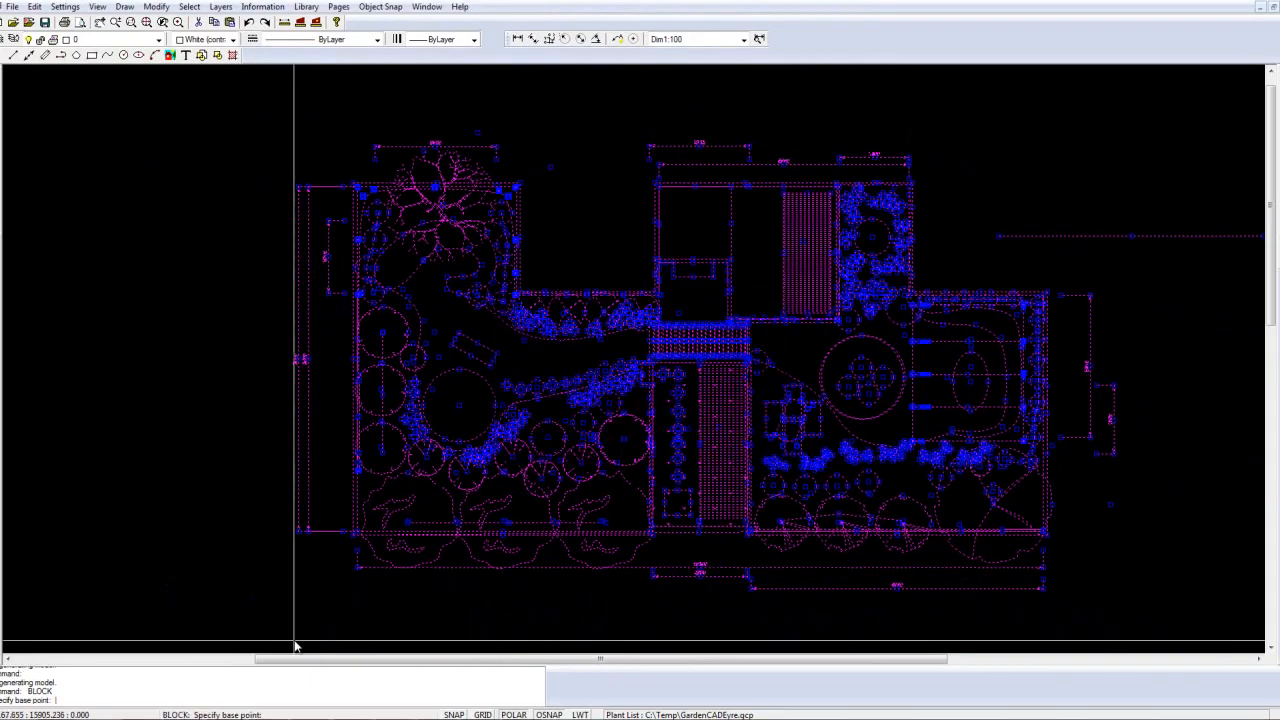
left_click(297, 607)
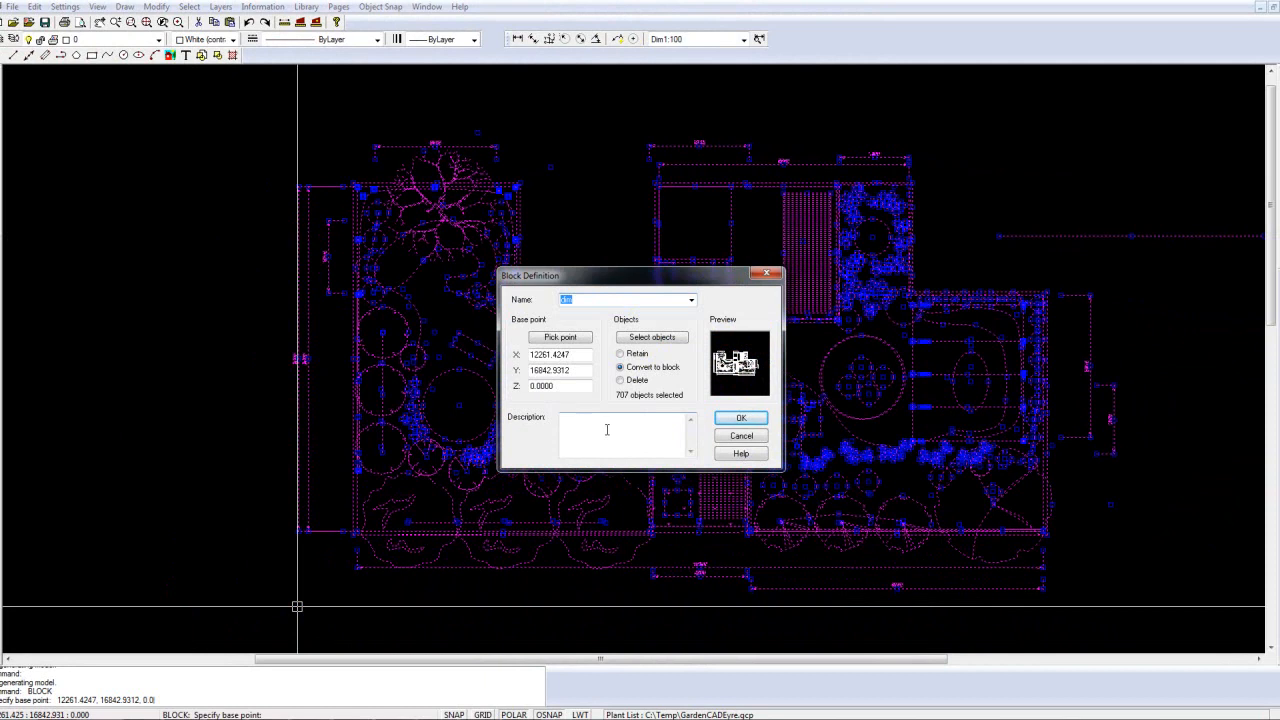
left_click(741, 419)
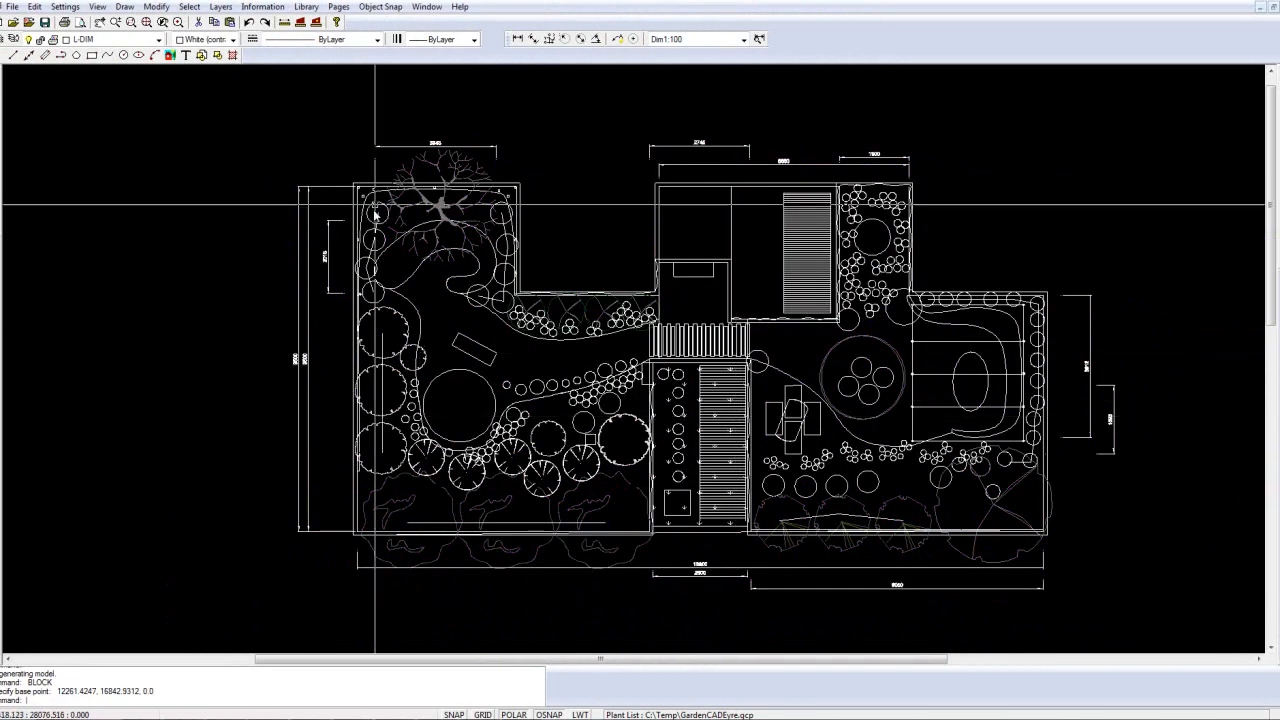
Step: Create a new drawing page with the A1, 594 x 841 paper size in Album orientation
left_click(339, 7)
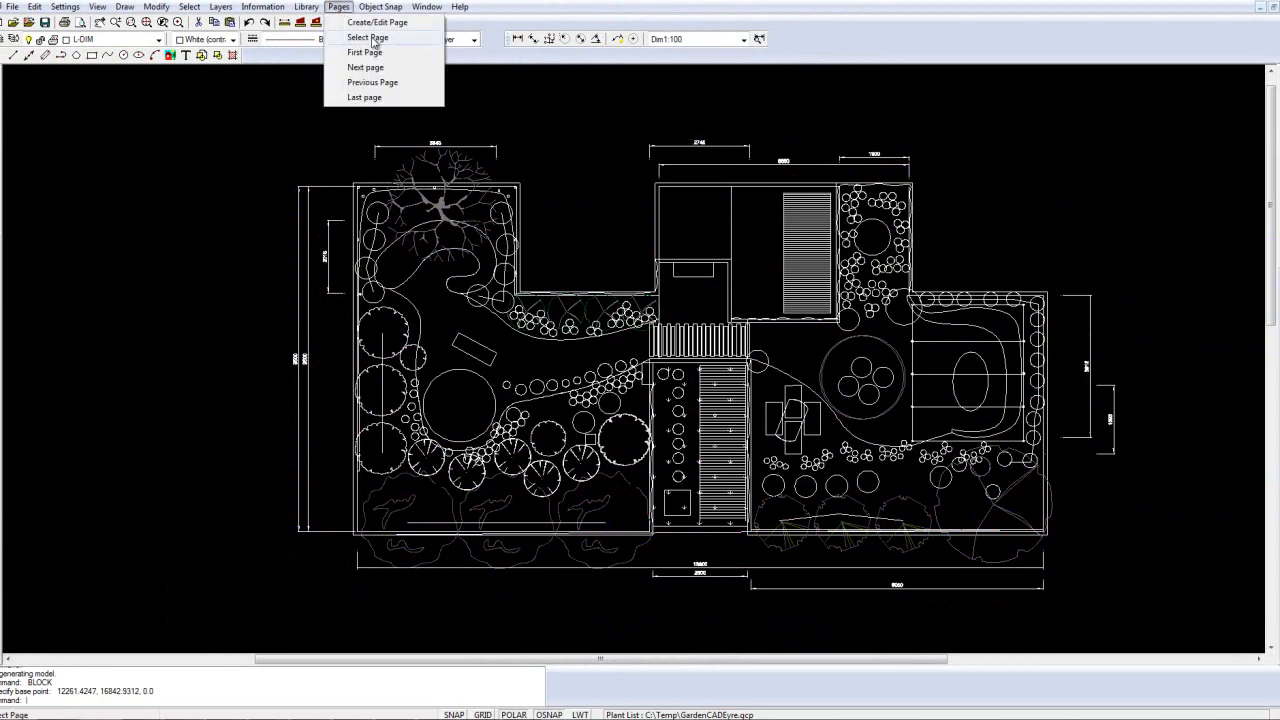
left_click(370, 38)
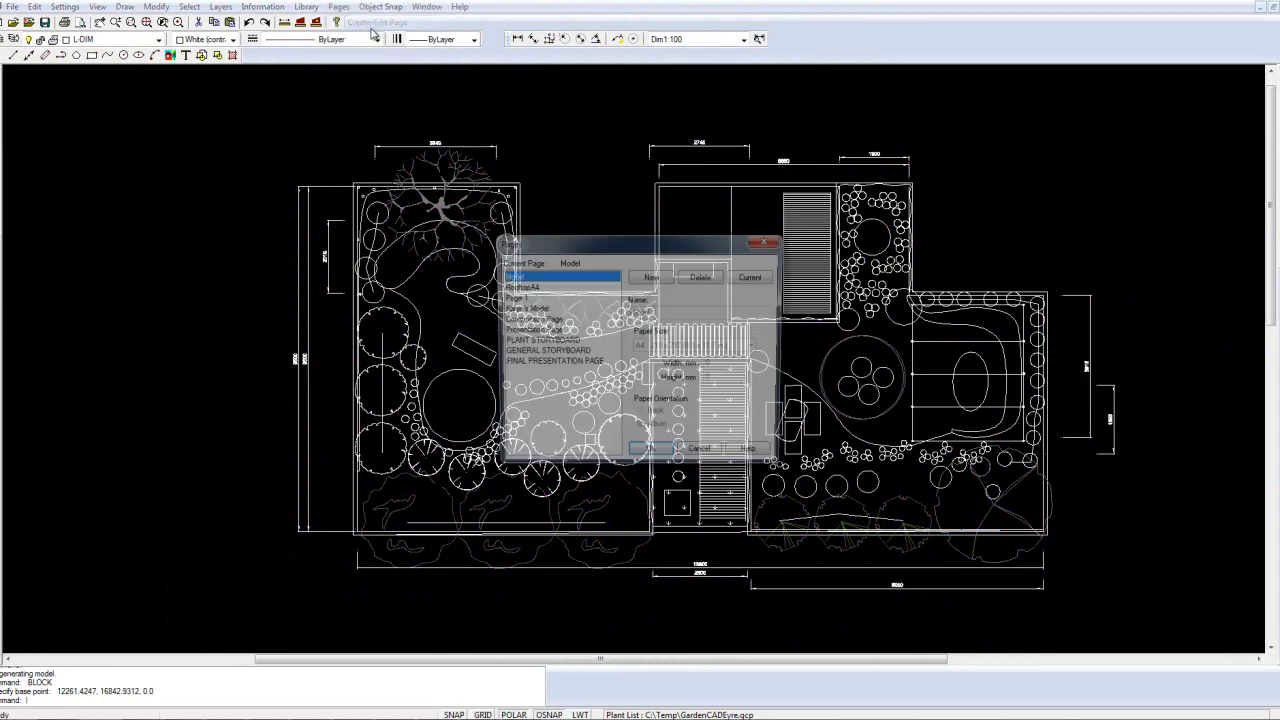
left_click(652, 277)
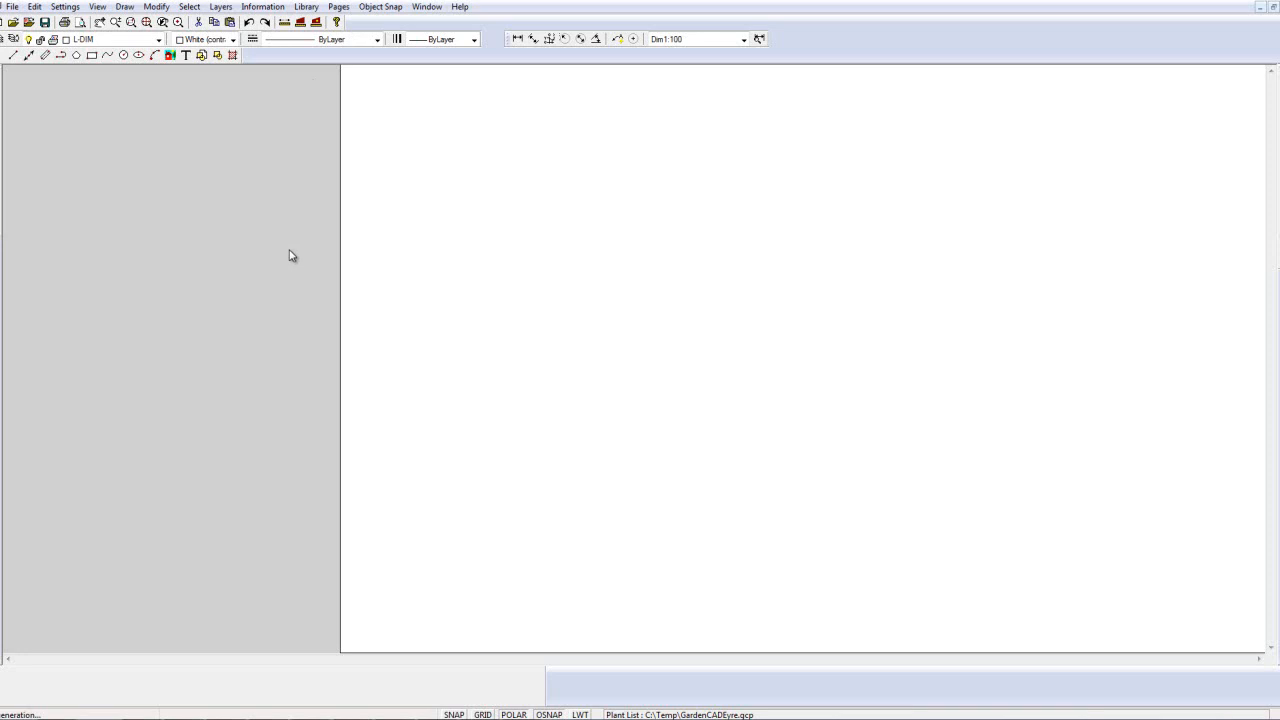
left_click(339, 7)
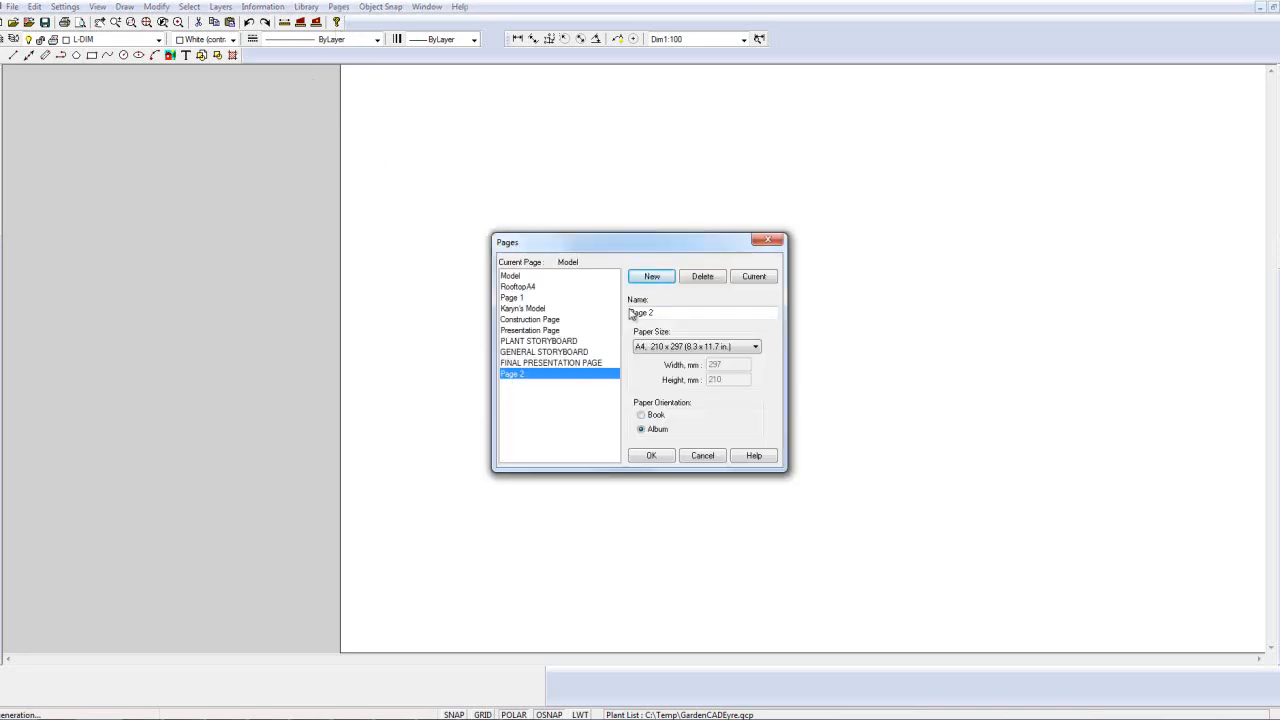
left_click(755, 347)
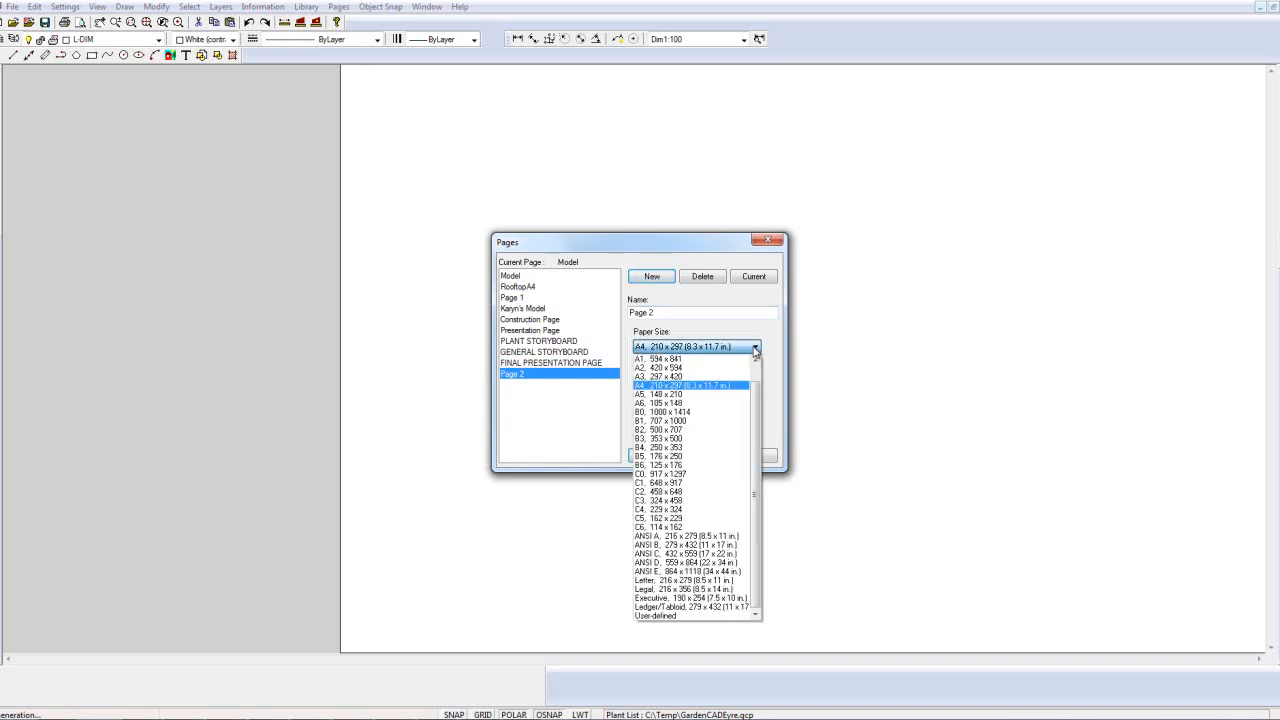
left_click(662, 358)
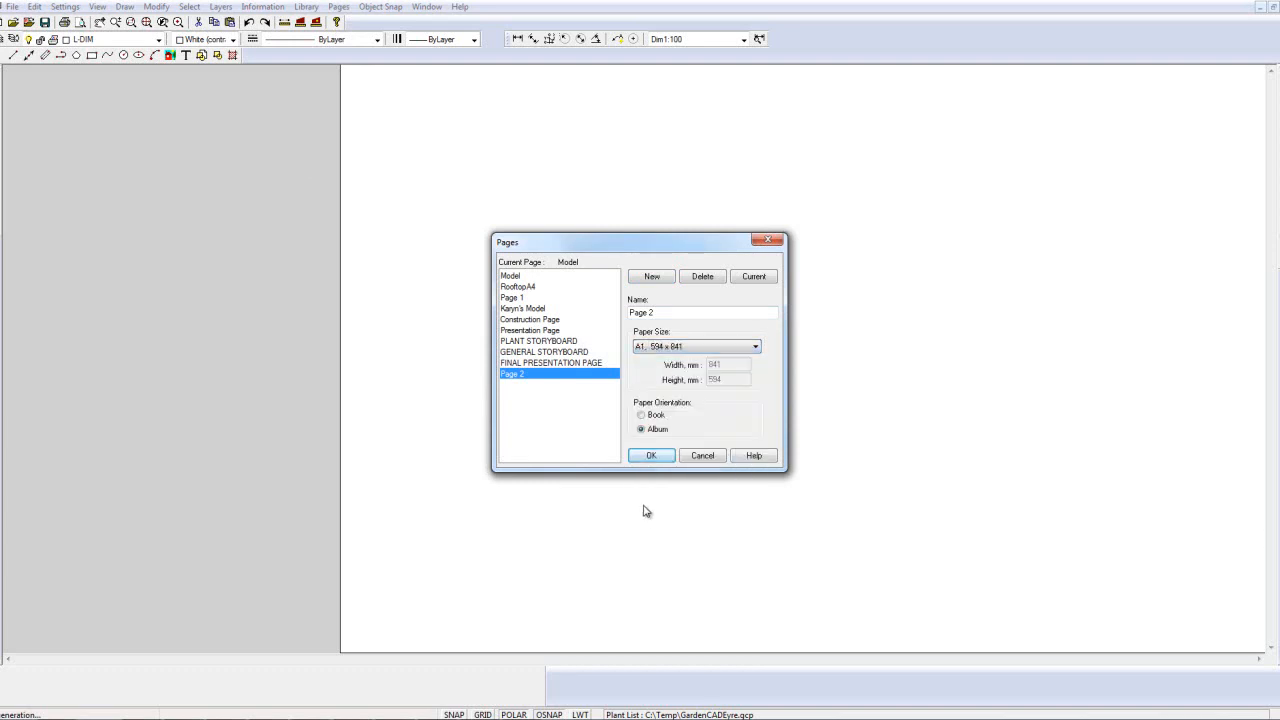
left_click(651, 456)
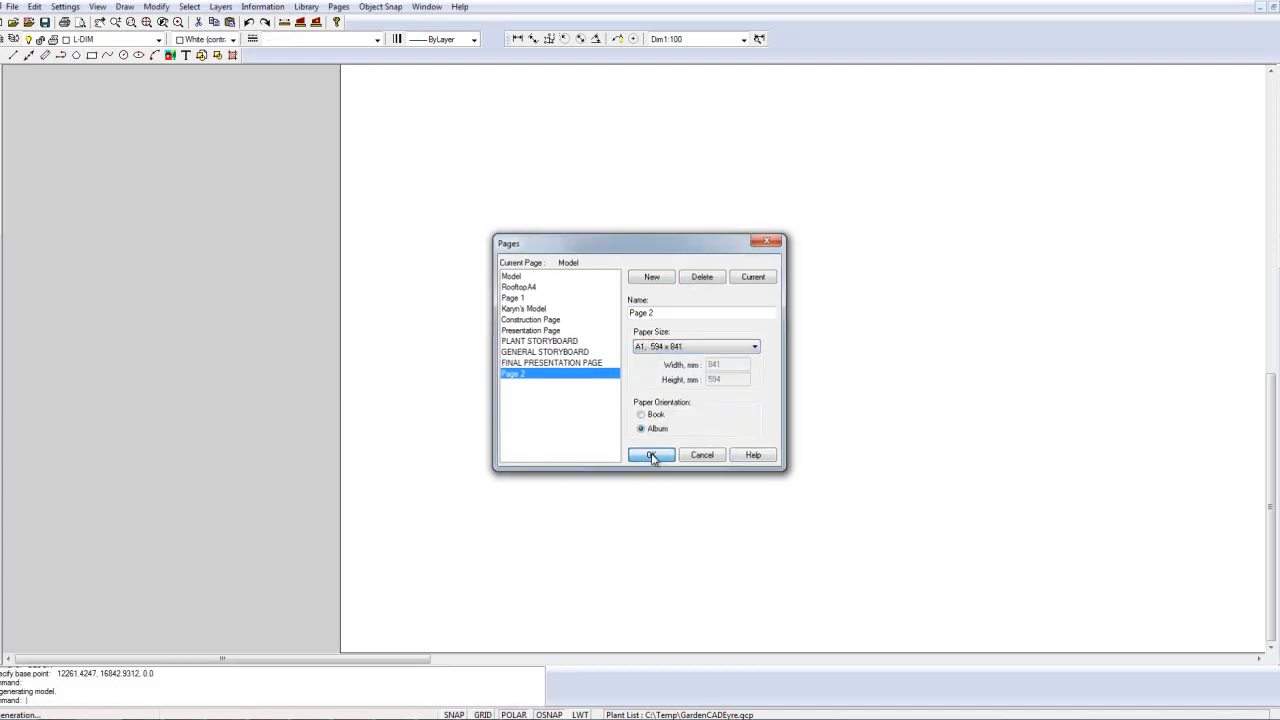
Step: Insert the dim block on the A1 page at a uniform scale of 1, placed just inside the page's lower-left corner
right_click(200, 407)
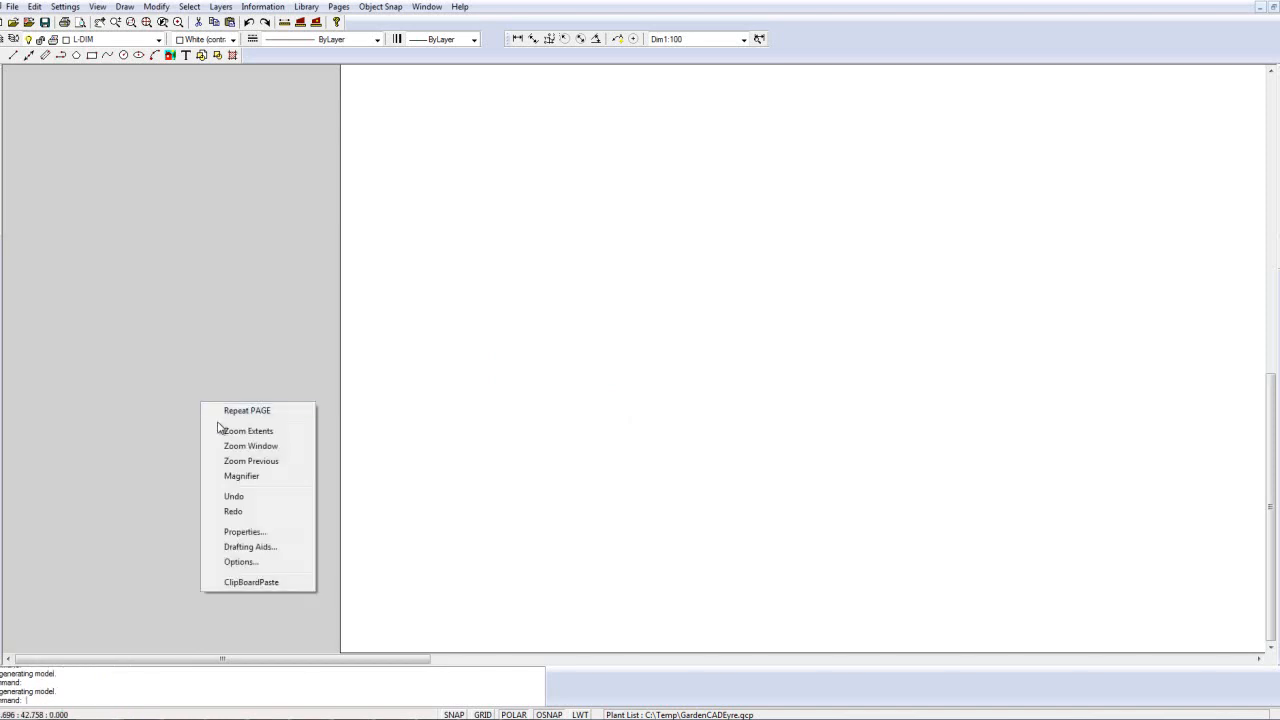
left_click(248, 432)
scroll(311, 411, "down", 1)
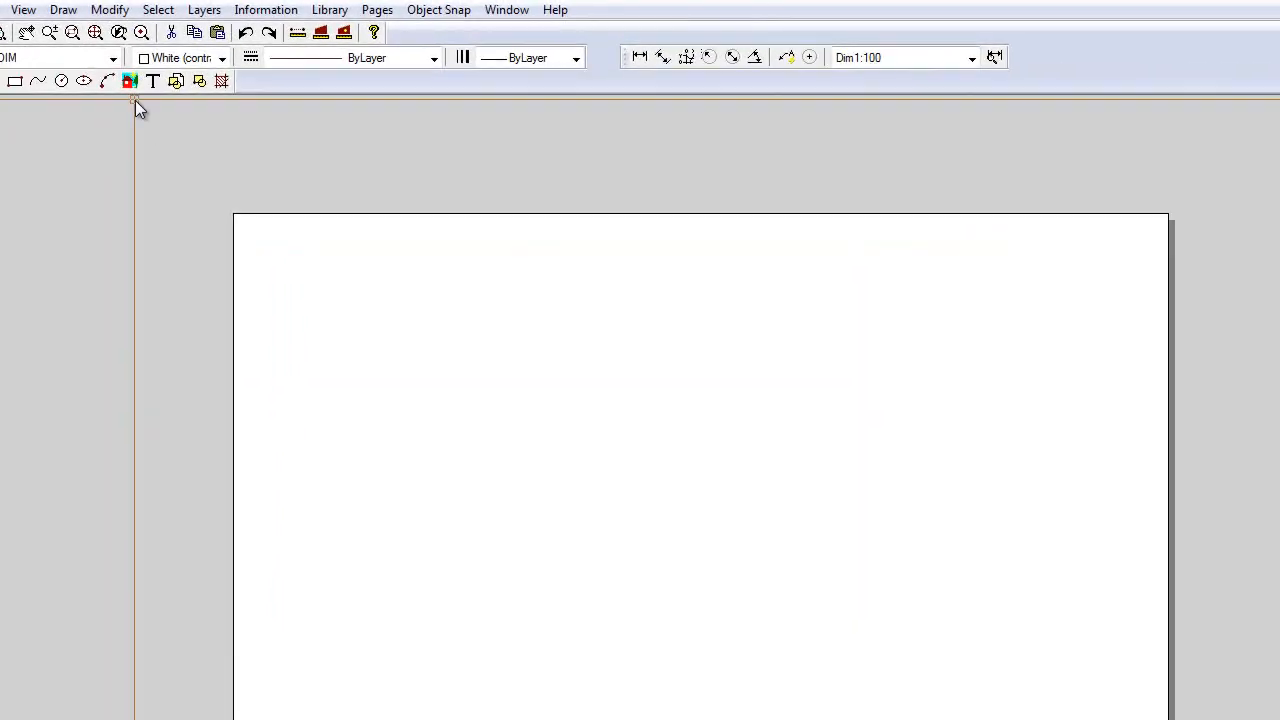
left_click(63, 10)
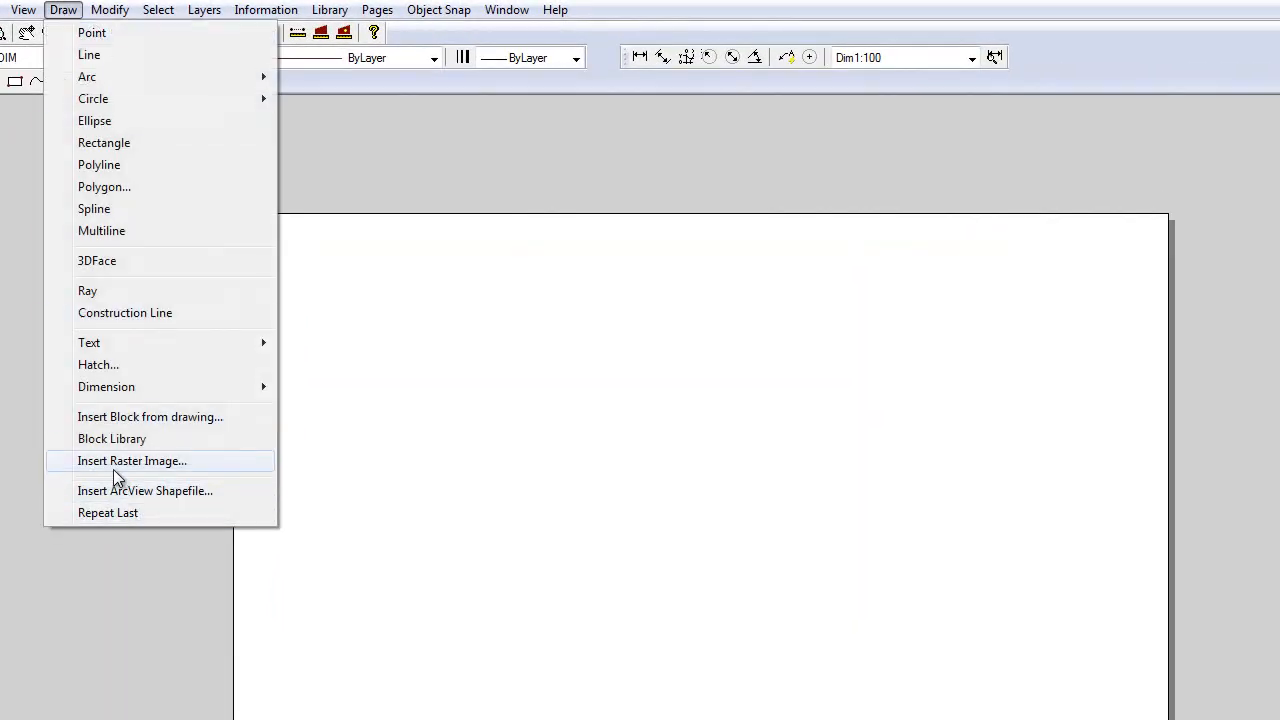
left_click(149, 418)
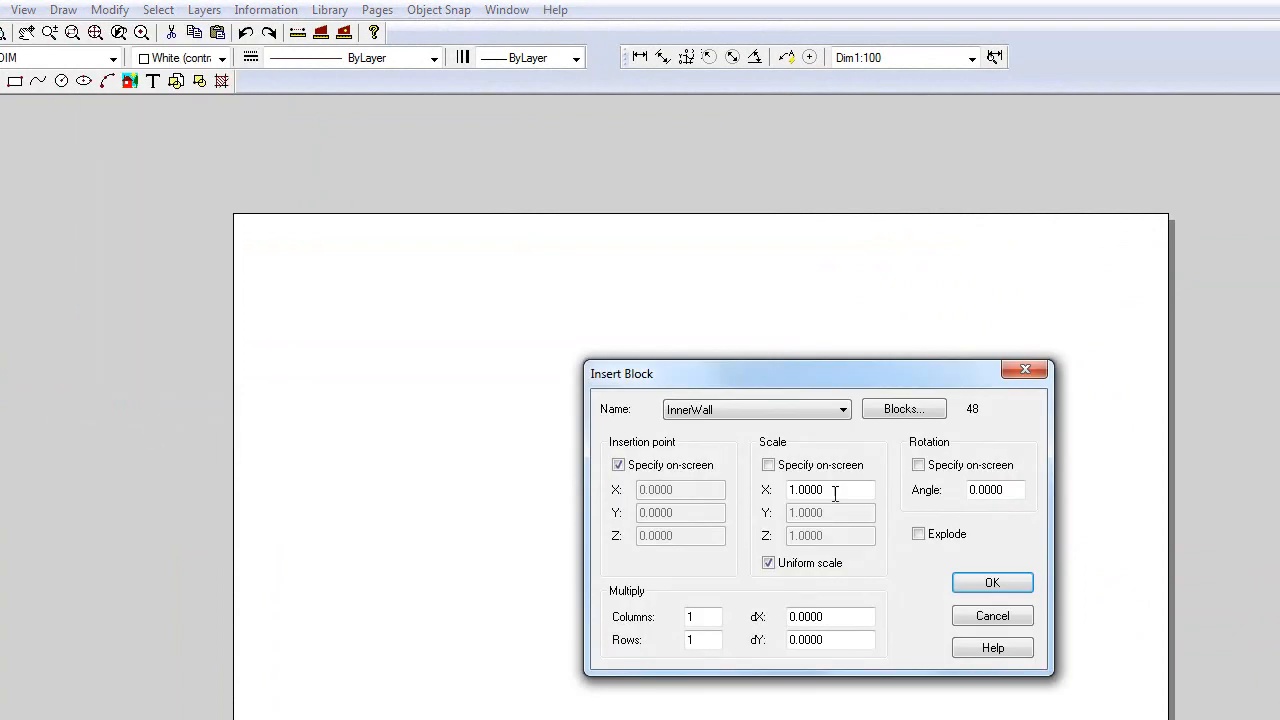
left_click(842, 410)
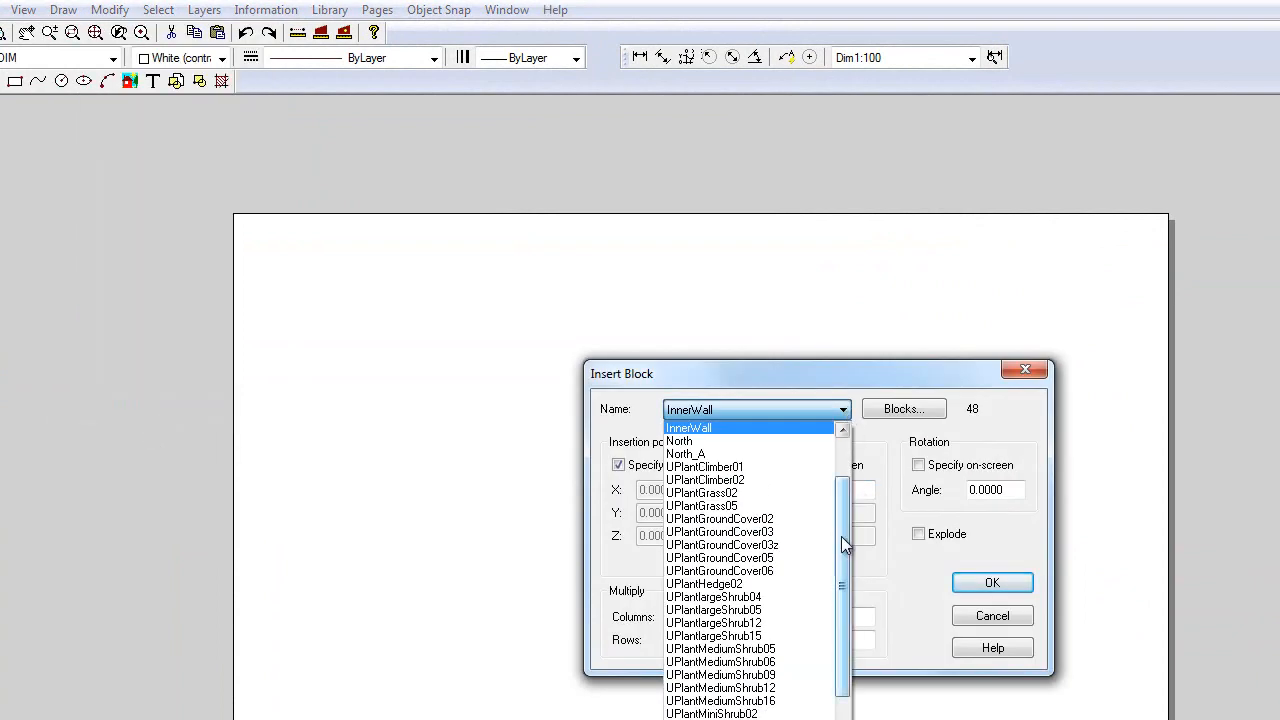
left_click_drag(841, 537, 837, 486)
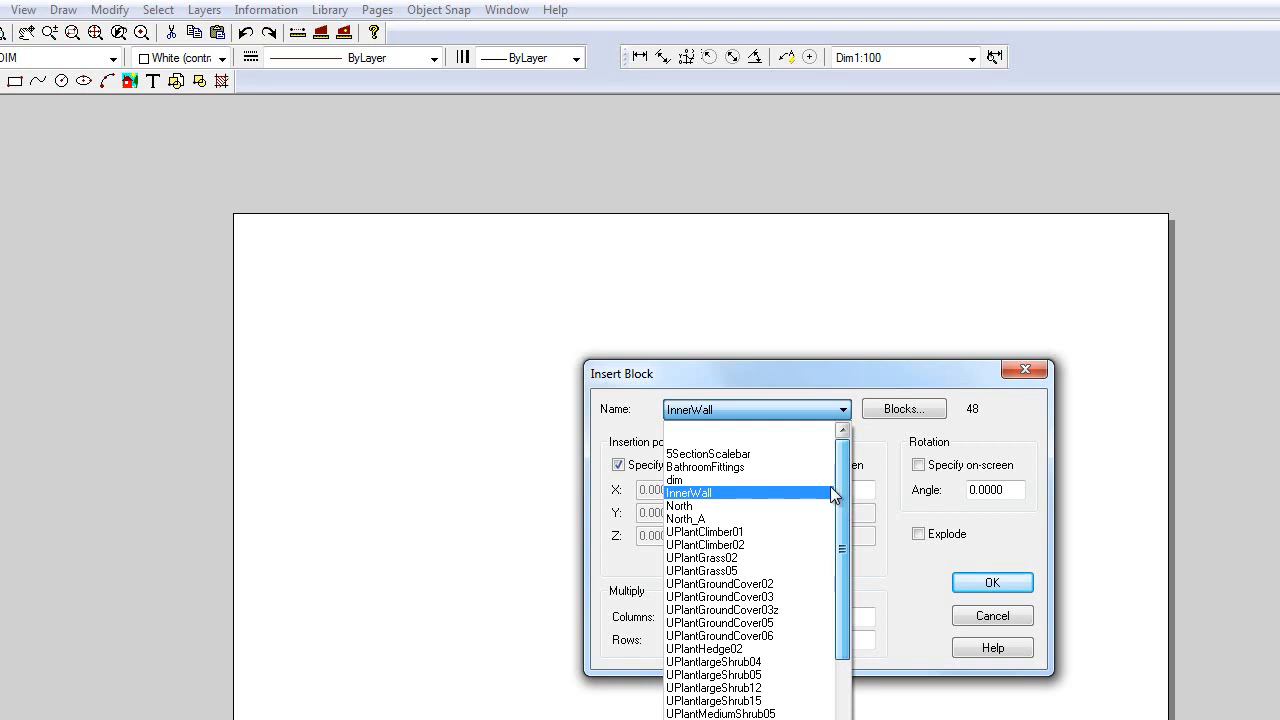
left_click(696, 482)
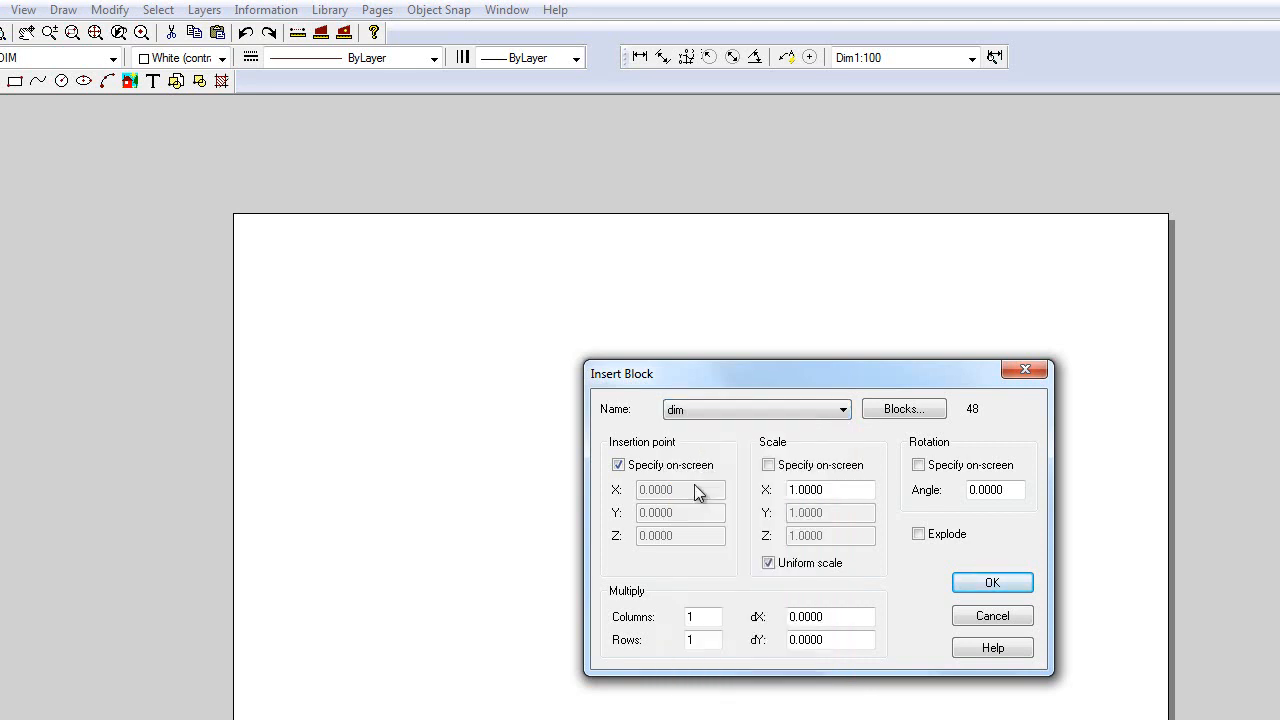
left_click(991, 584)
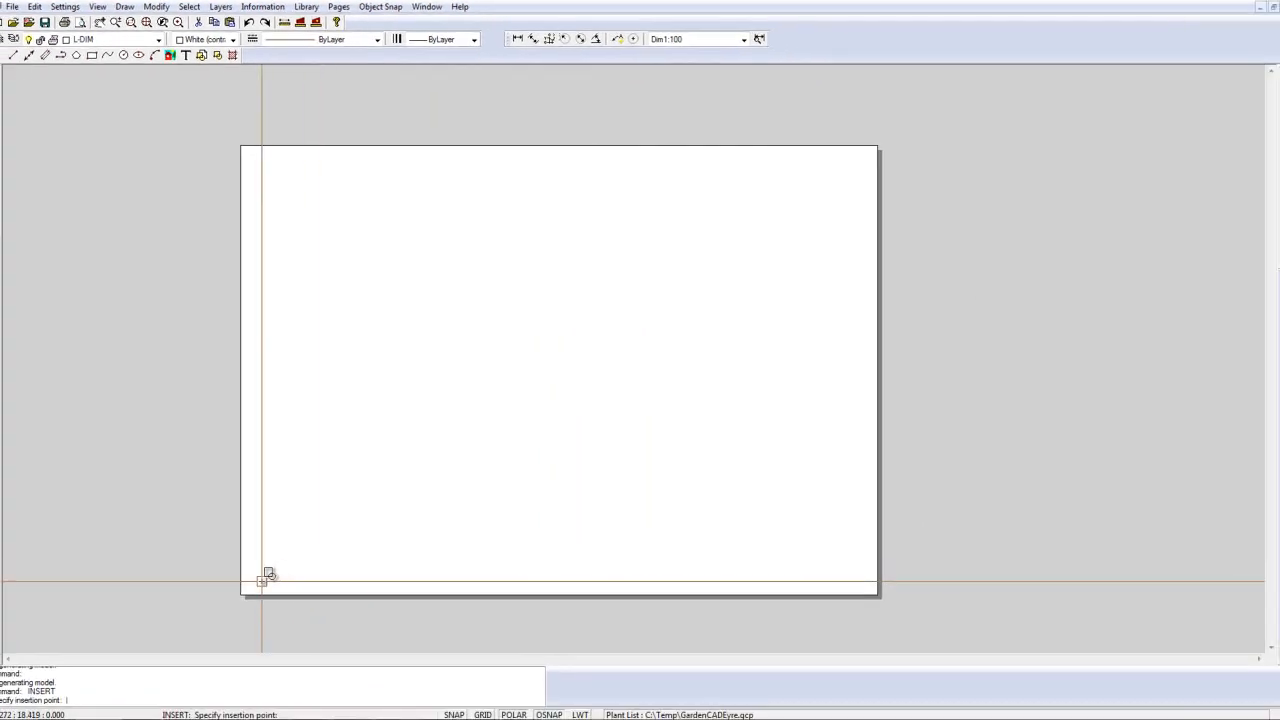
left_click(262, 581)
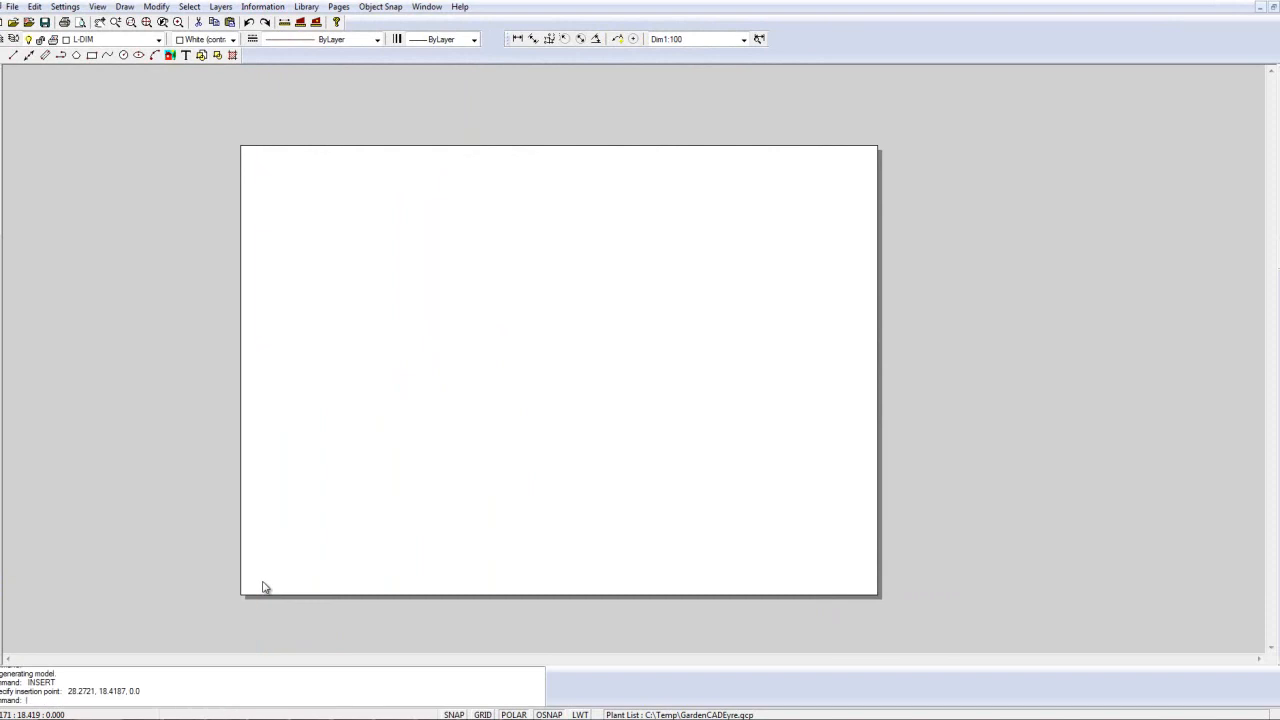
Step: Examine the size of the inserted plan against the A1 page and check the dimensions along its lower edge
right_click(406, 445)
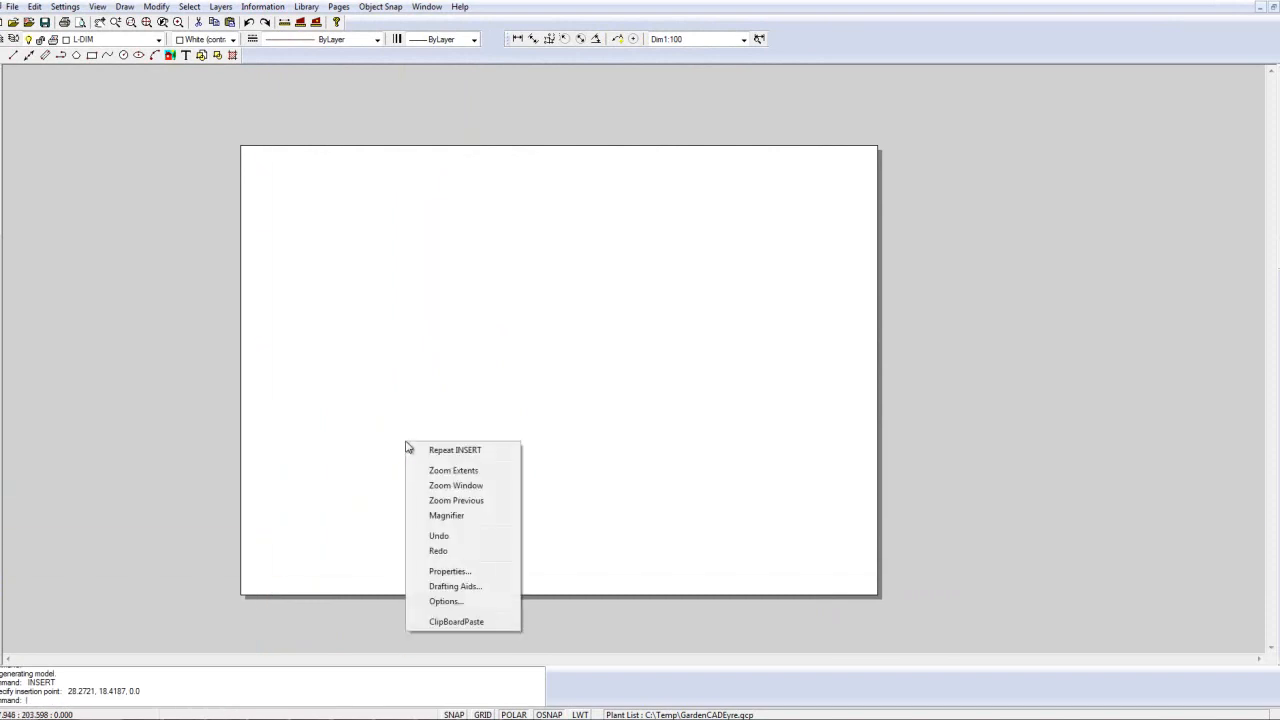
left_click(452, 470)
scroll(487, 455, "down", 3)
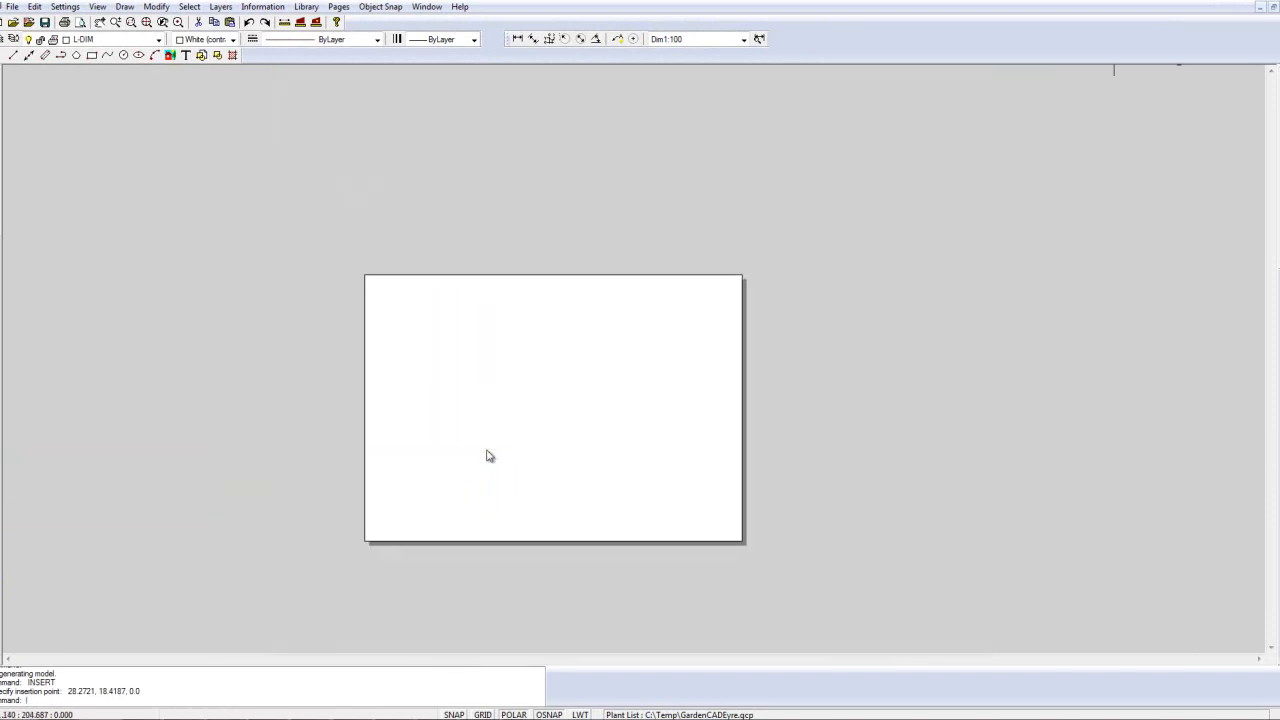
scroll(487, 455, "down", 3)
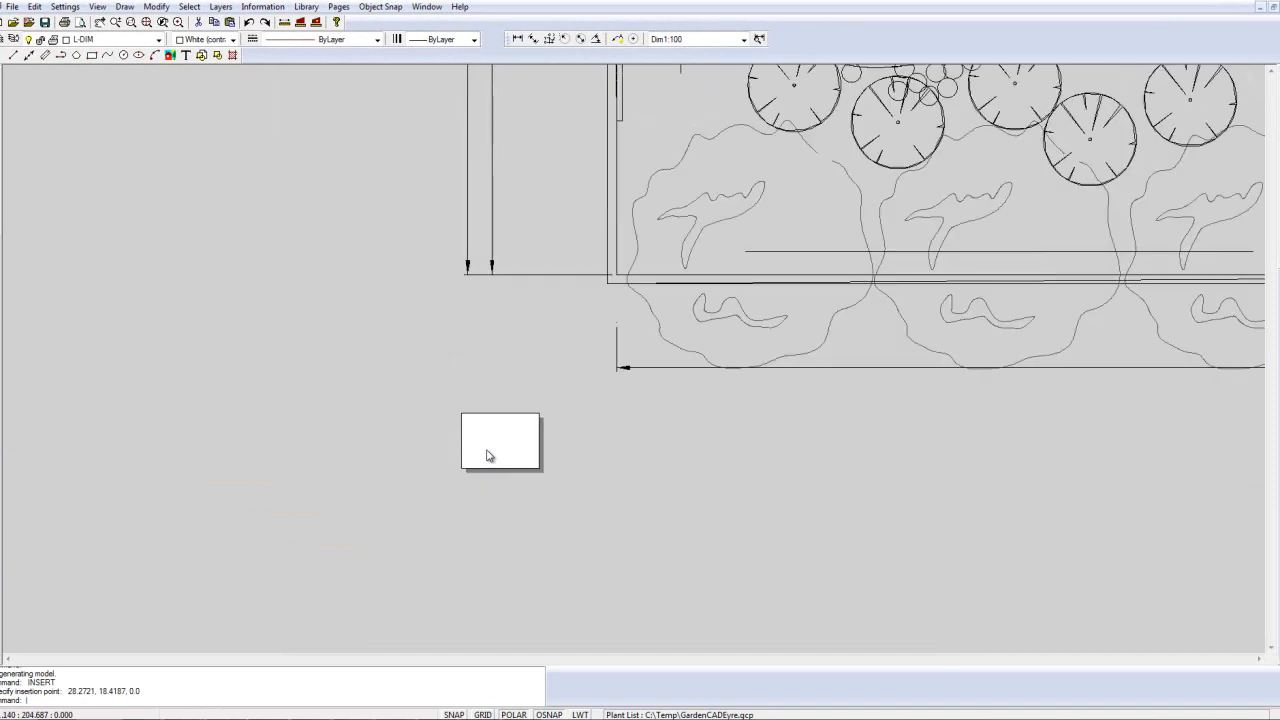
scroll(489, 452, "down", 2)
scroll(560, 485, "down", 1)
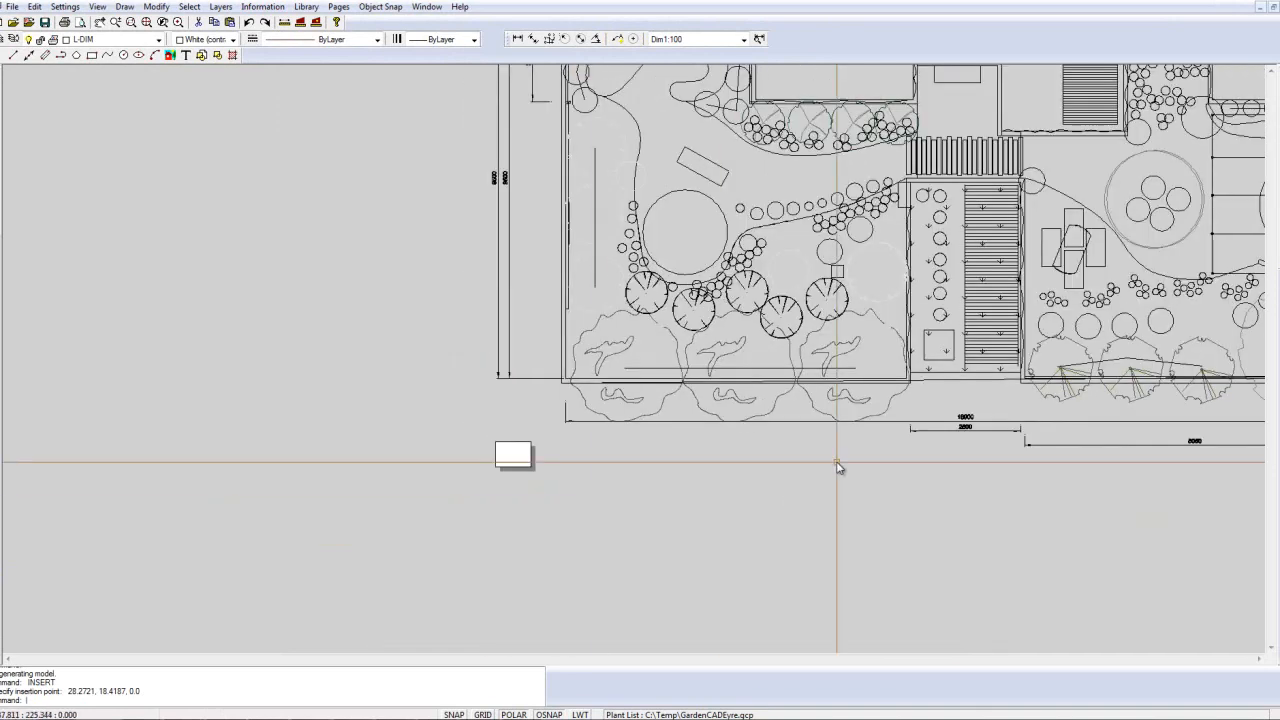
scroll(940, 435, "up", 3)
scroll(940, 427, "up", 1)
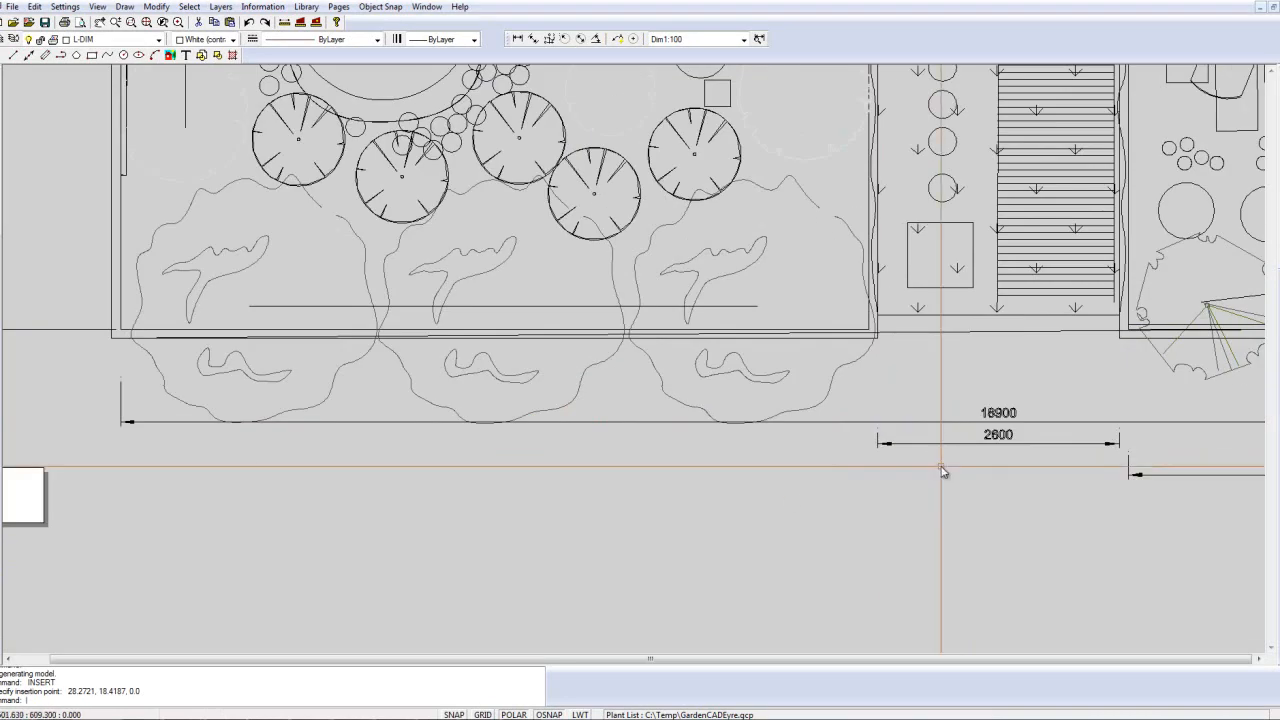
scroll(943, 472, "down", 2)
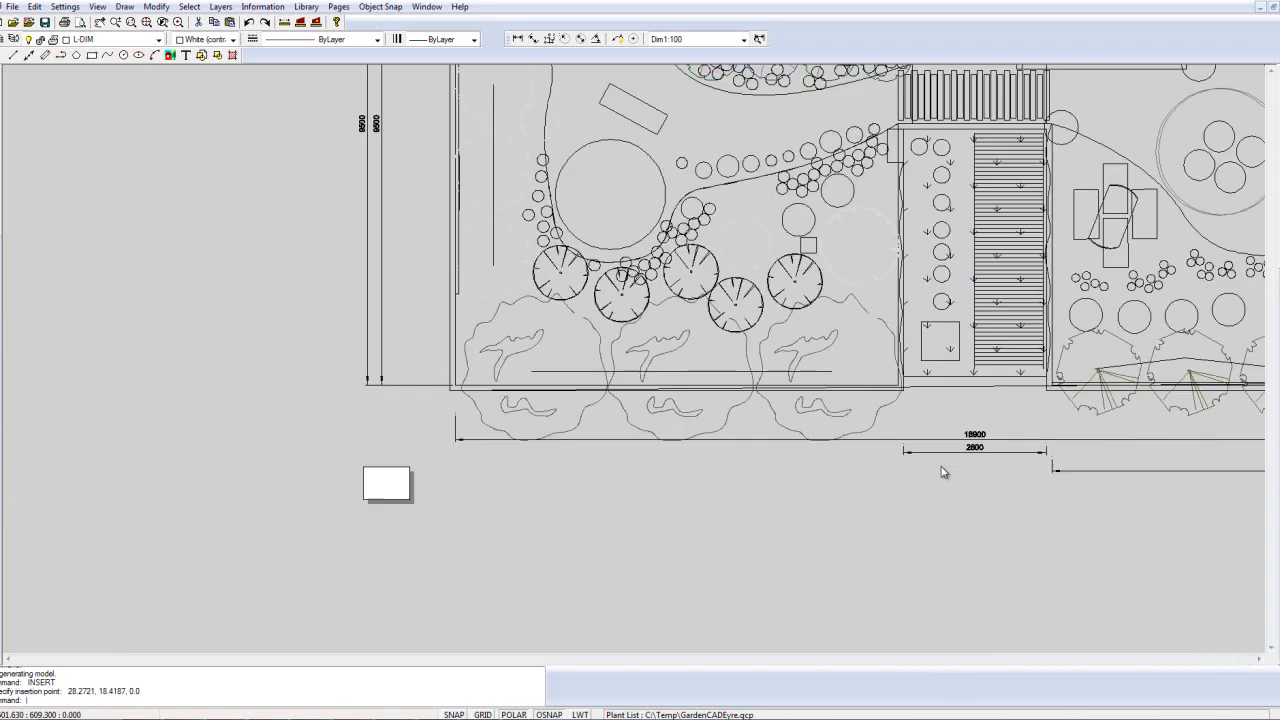
Step: Scale the inserted plan block by a factor of 0.01 from a base point just outside the page's upper-left corner
left_click(688, 396)
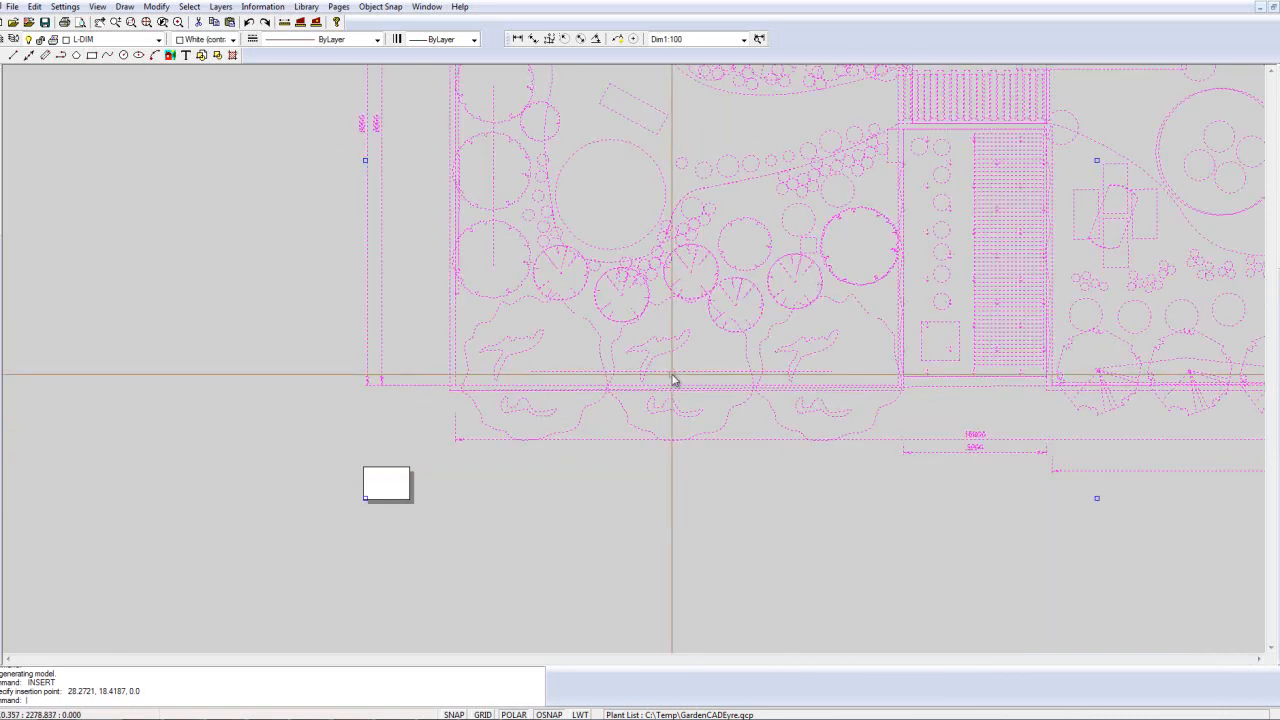
right_click(673, 380)
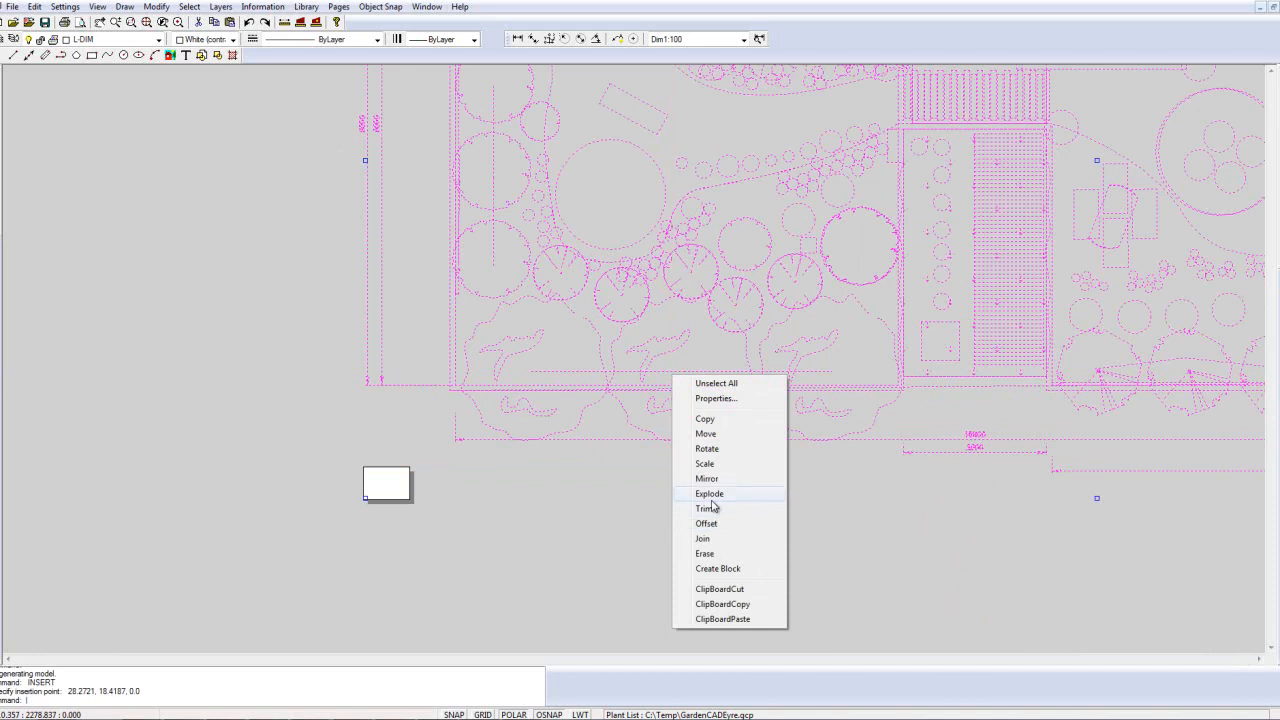
left_click(704, 463)
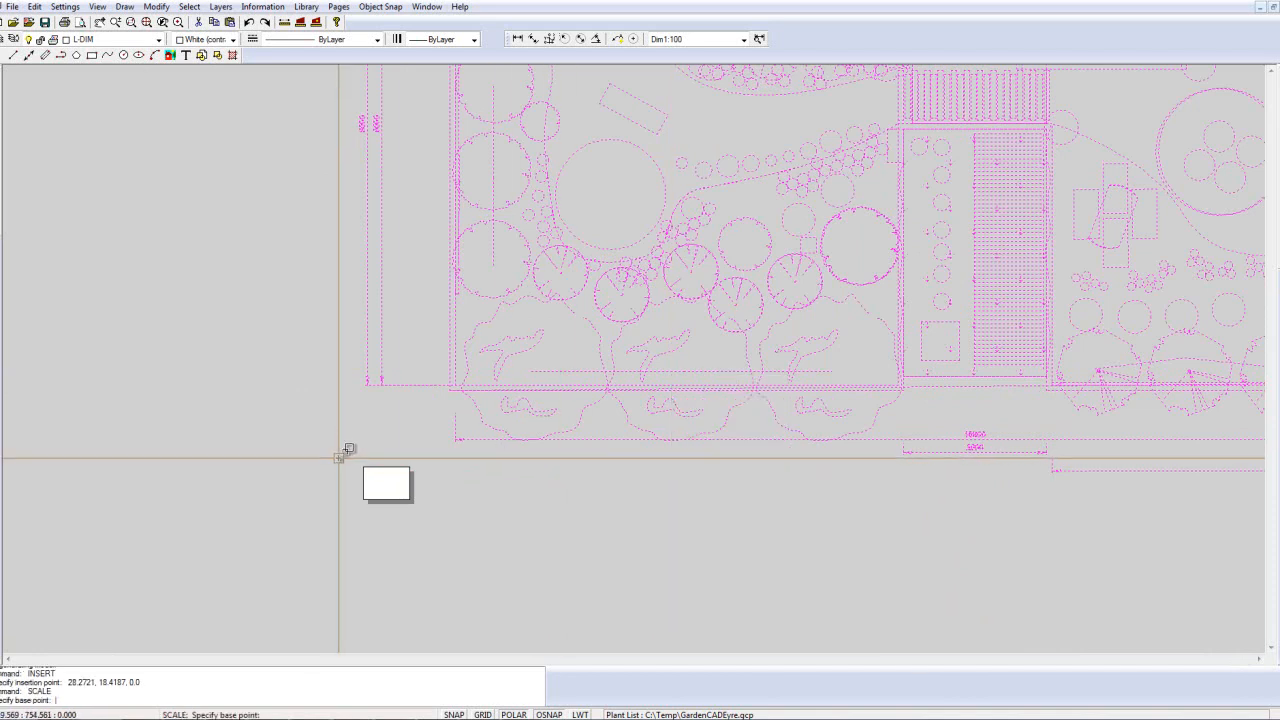
type("0")
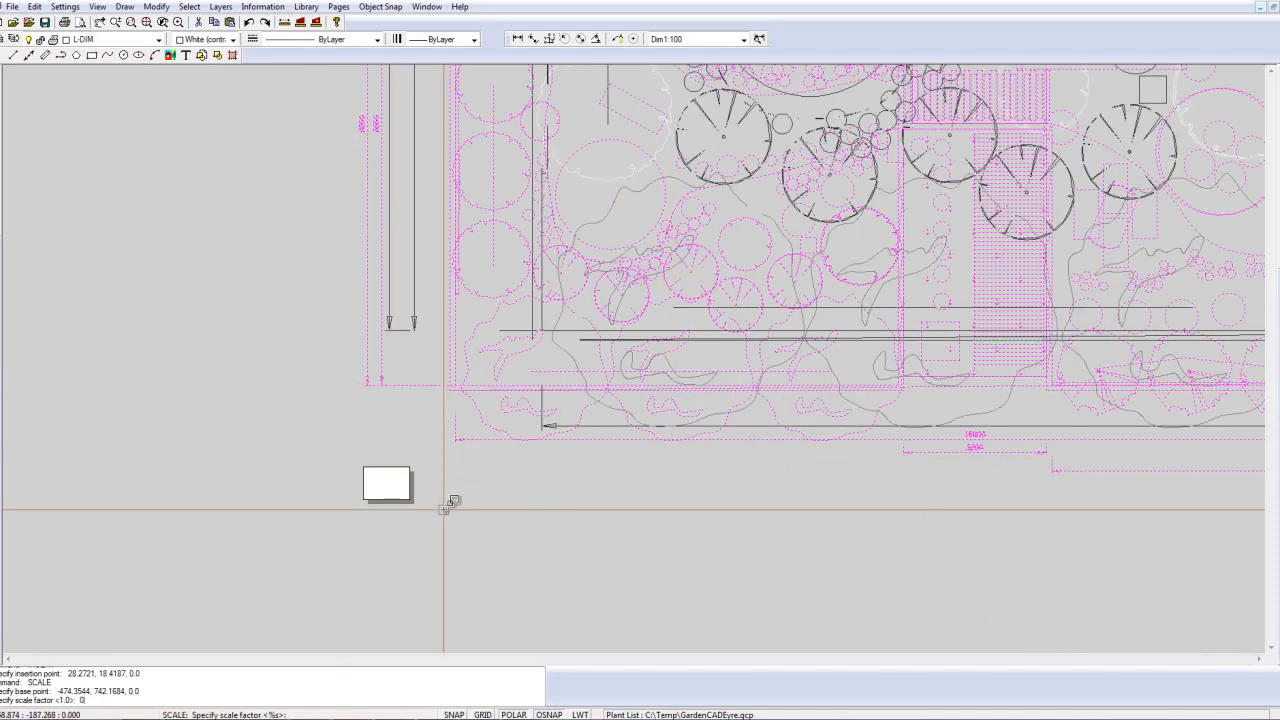
type(".01")
key("Return")
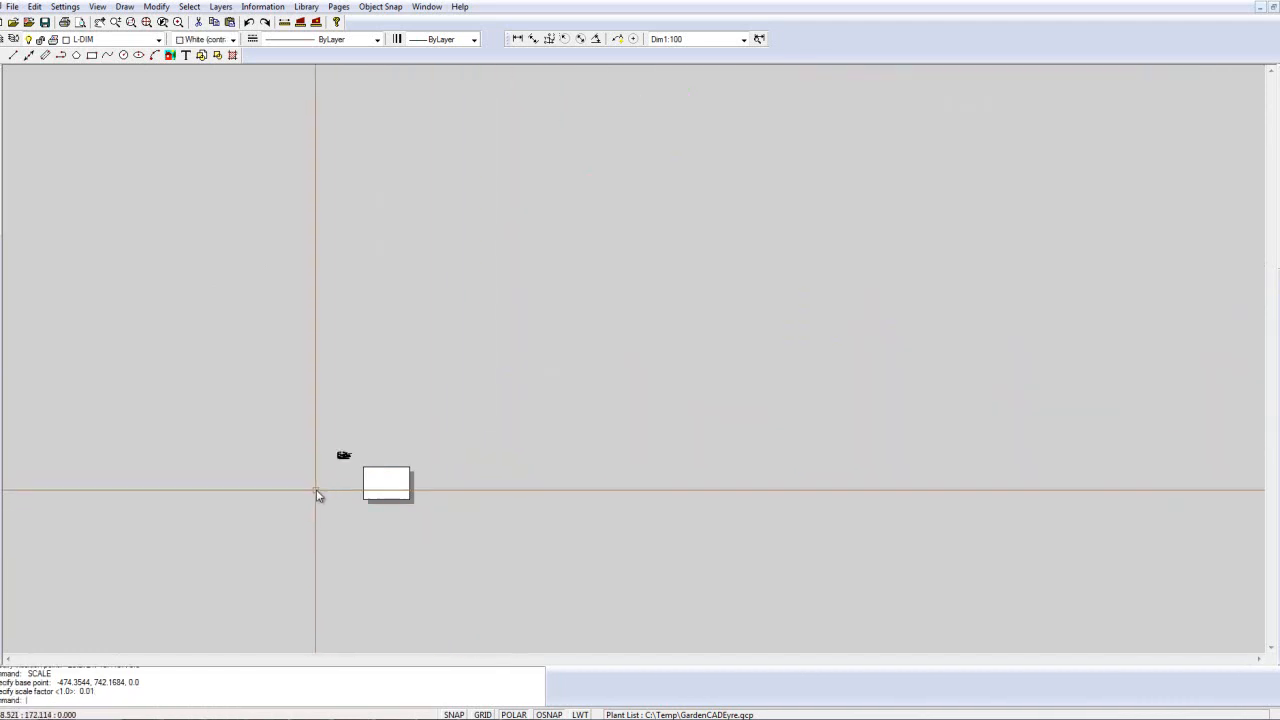
Step: Move the scaled plan block onto the A1 page, near the middle of the sheet
left_click(343, 458)
right_click(343, 458)
left_click(382, 516)
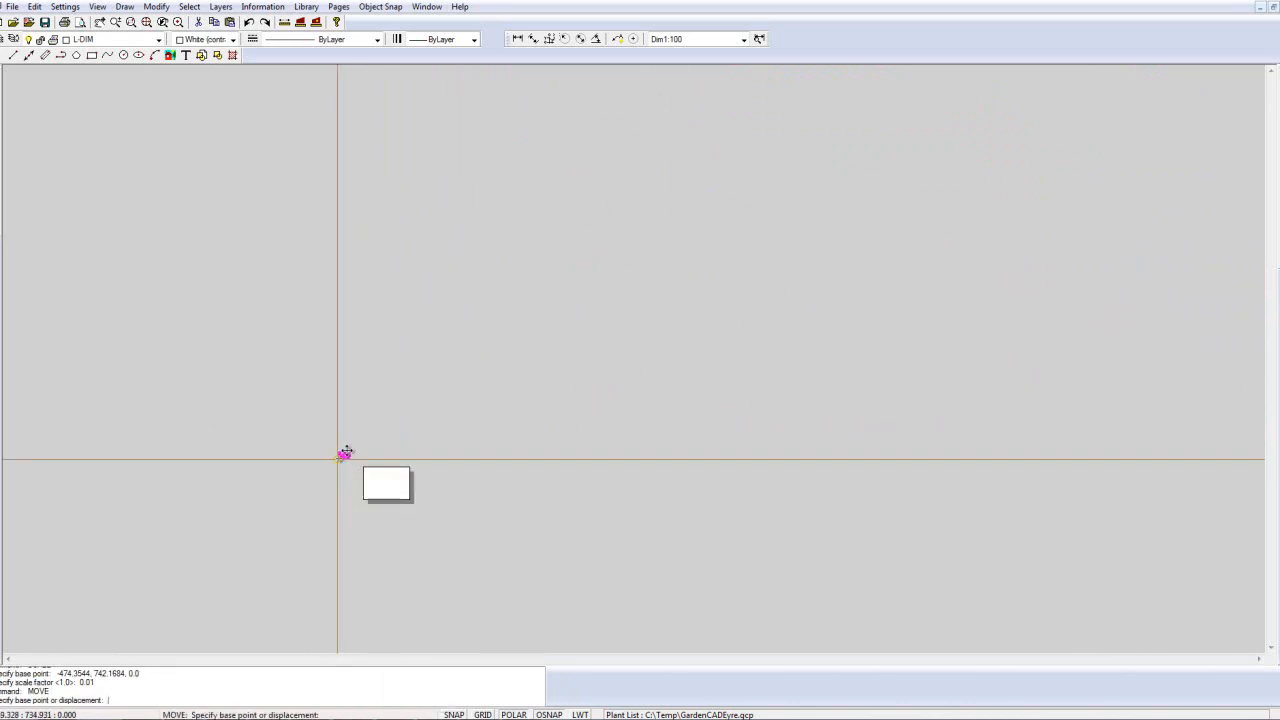
left_click(344, 458)
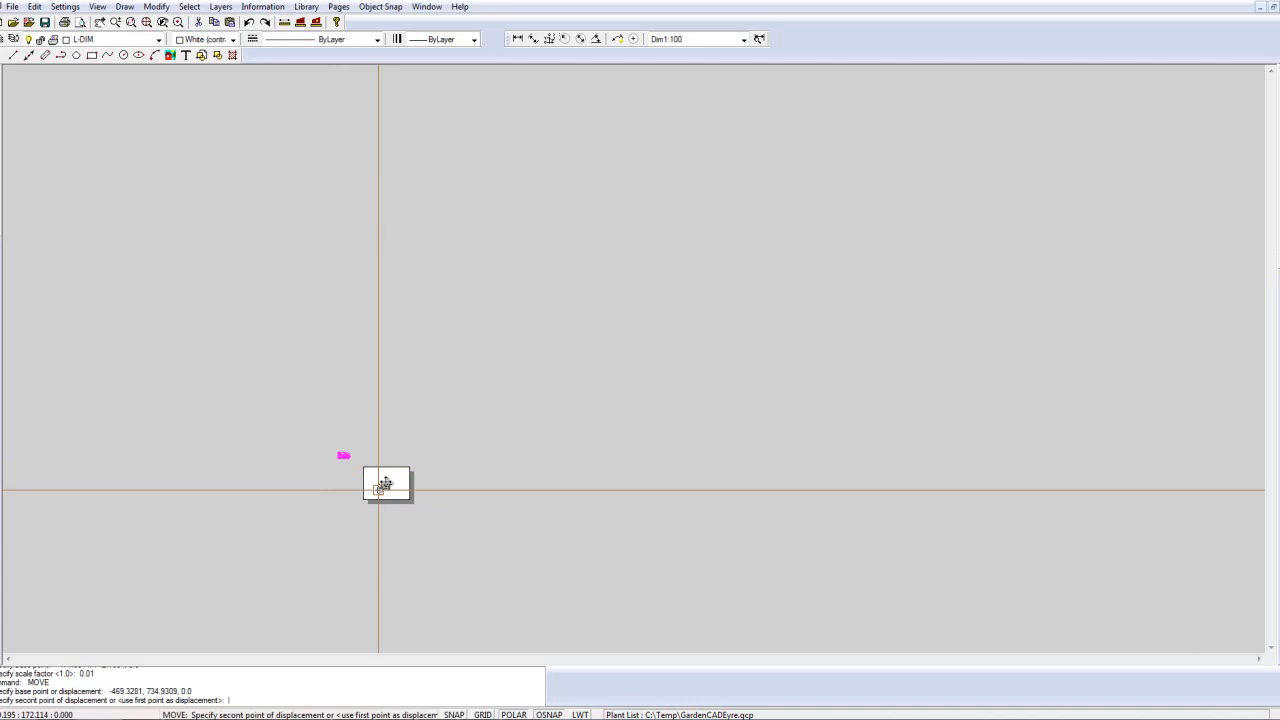
left_click(385, 486)
right_click(424, 432)
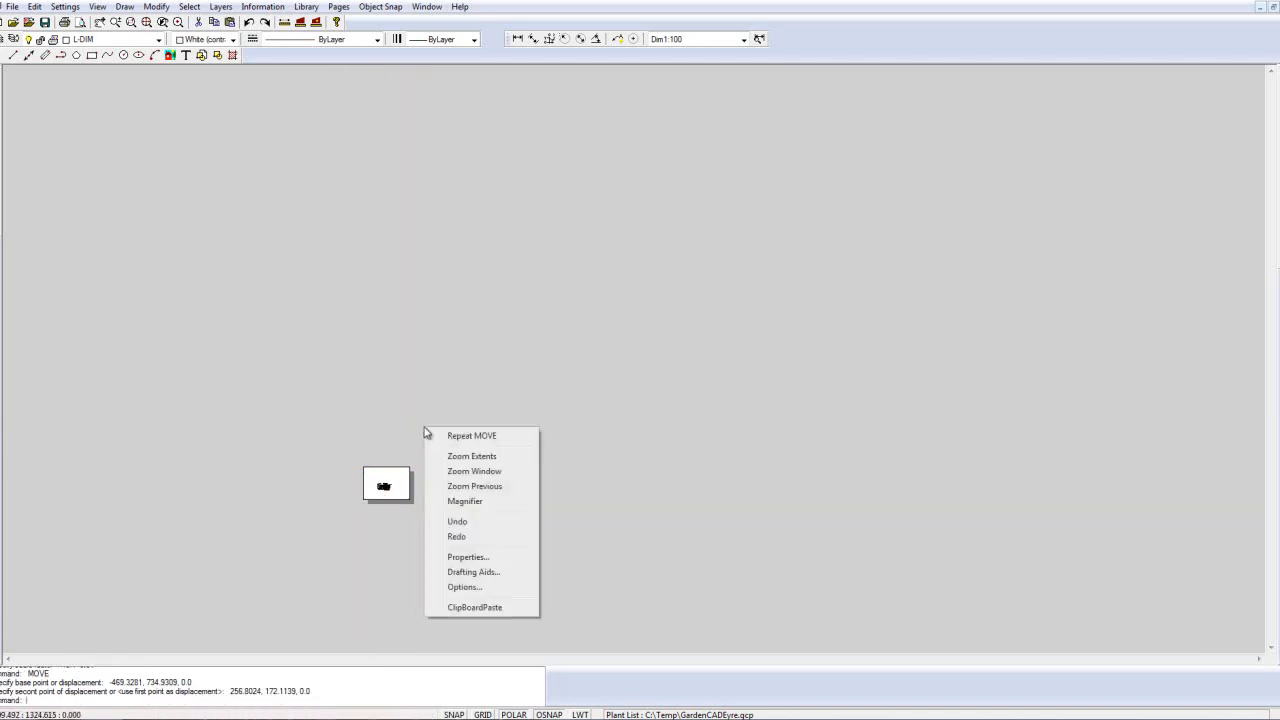
left_click(474, 458)
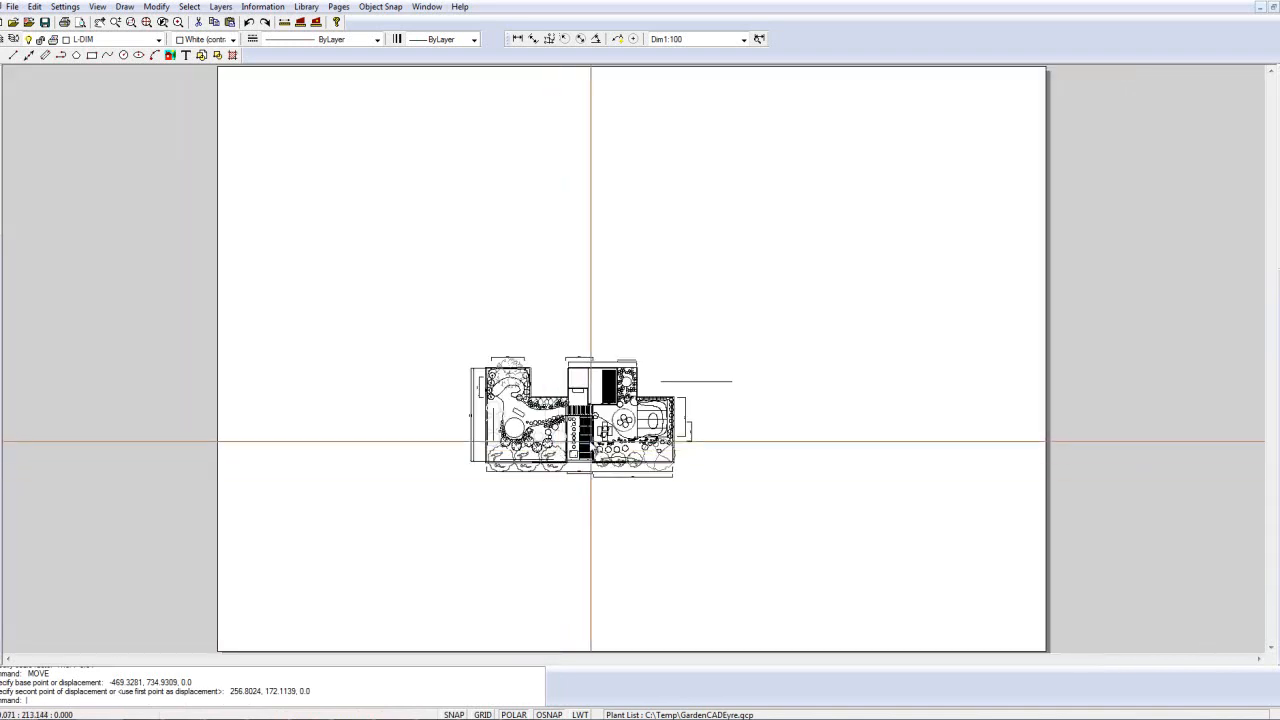
Step: Replace the plan on the page with a new insertion of the dim block at uniform scale 0.02, based near the page's lower-left corner
left_click(598, 435)
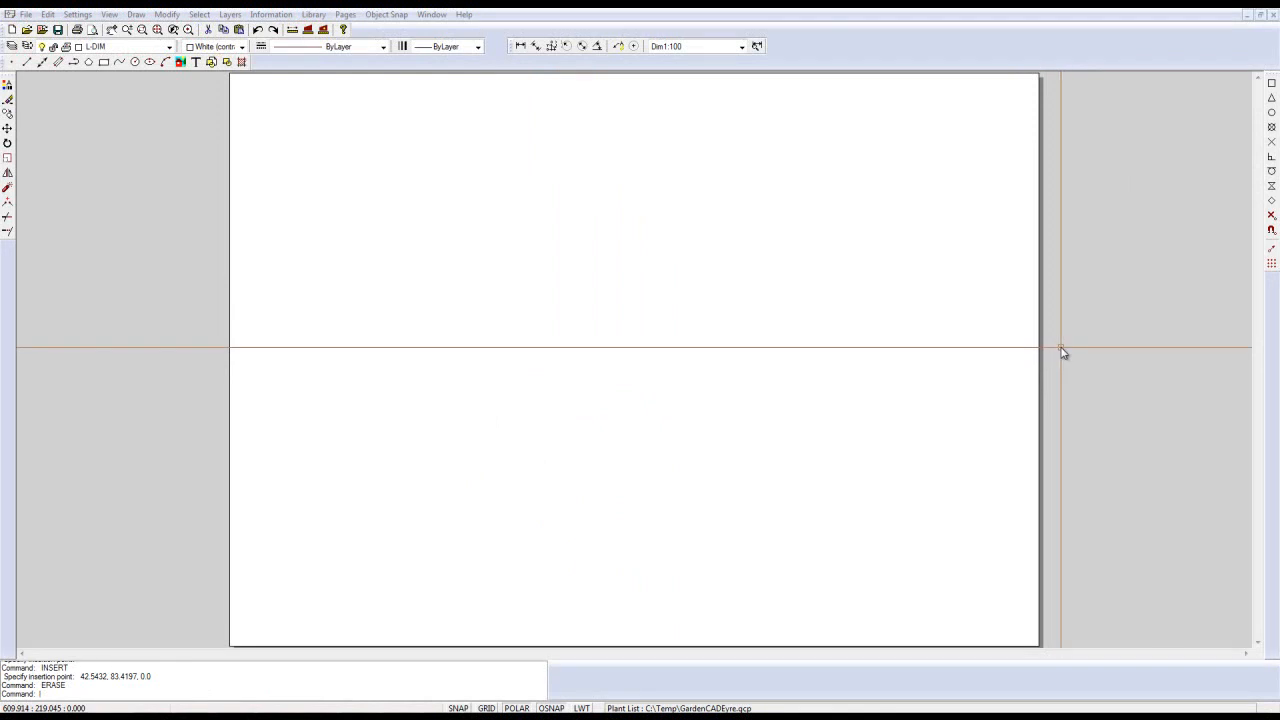
scroll(1073, 354, "down", 1)
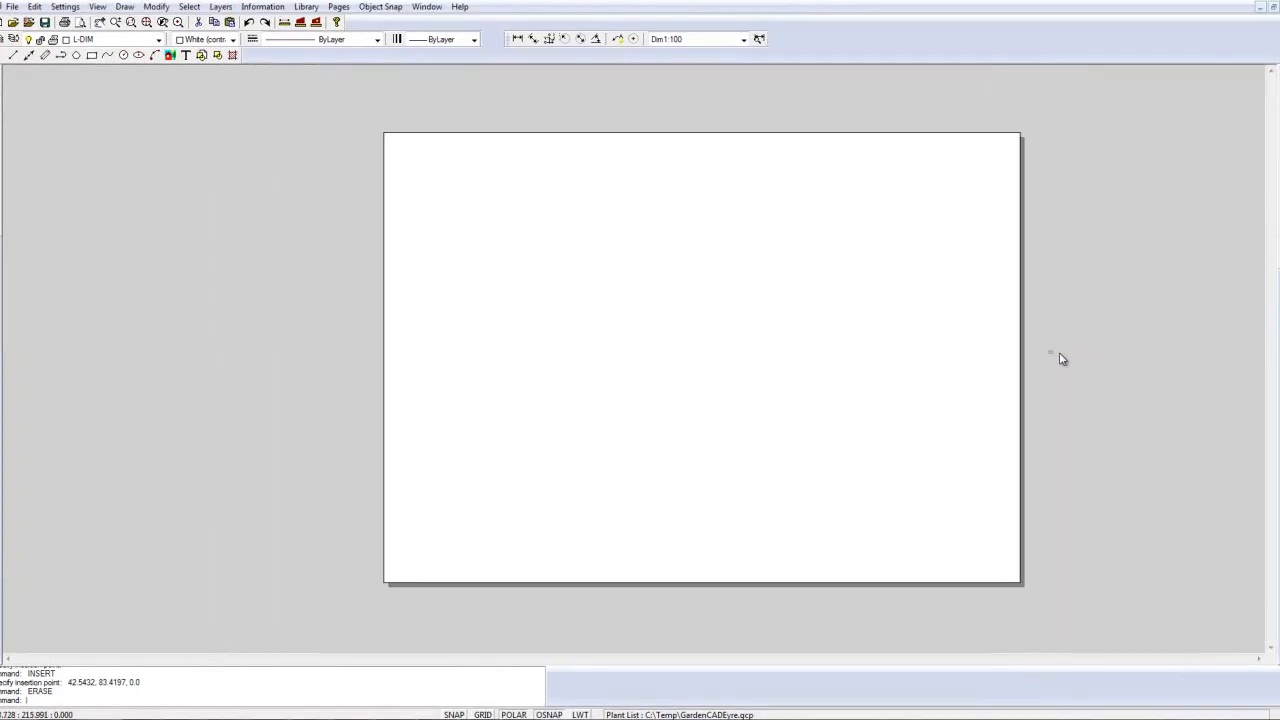
mouse_move(1048, 352)
left_mouse_down()
mouse_move(440, 240)
mouse_move(266, 131)
mouse_move(309, 148)
mouse_move(300, 140)
left_mouse_up()
left_click(124, 6)
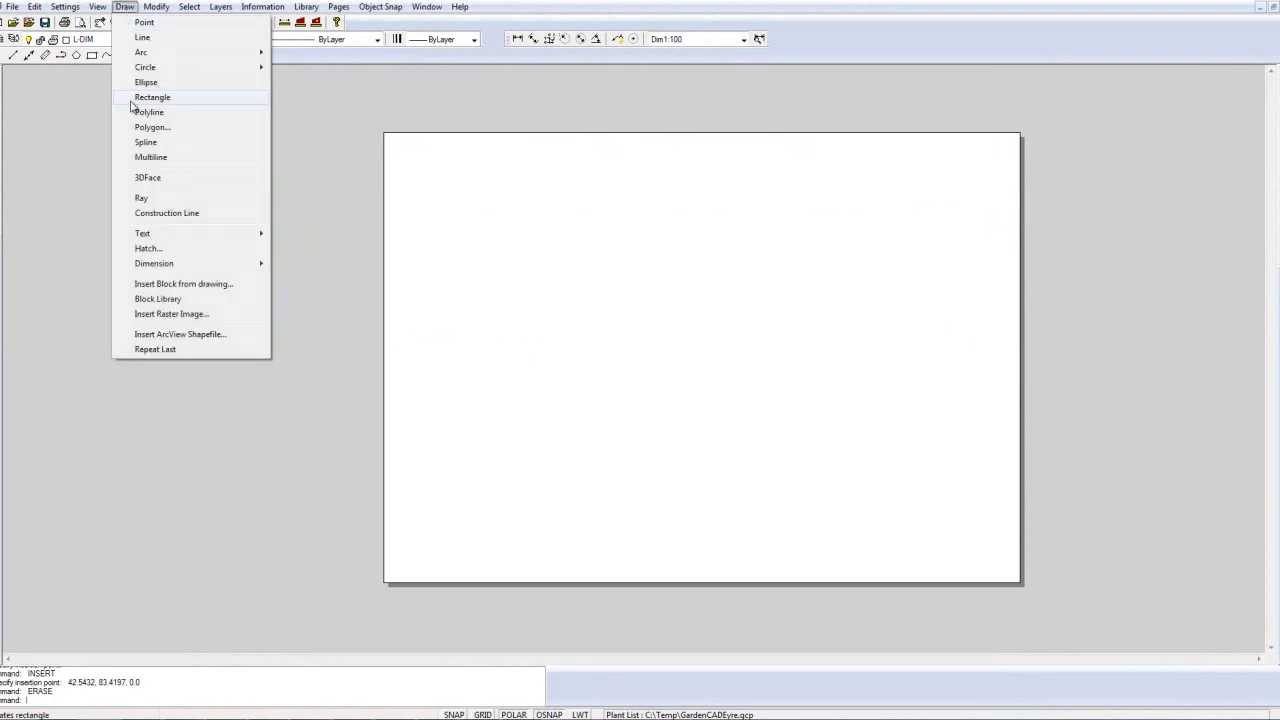
left_click(178, 286)
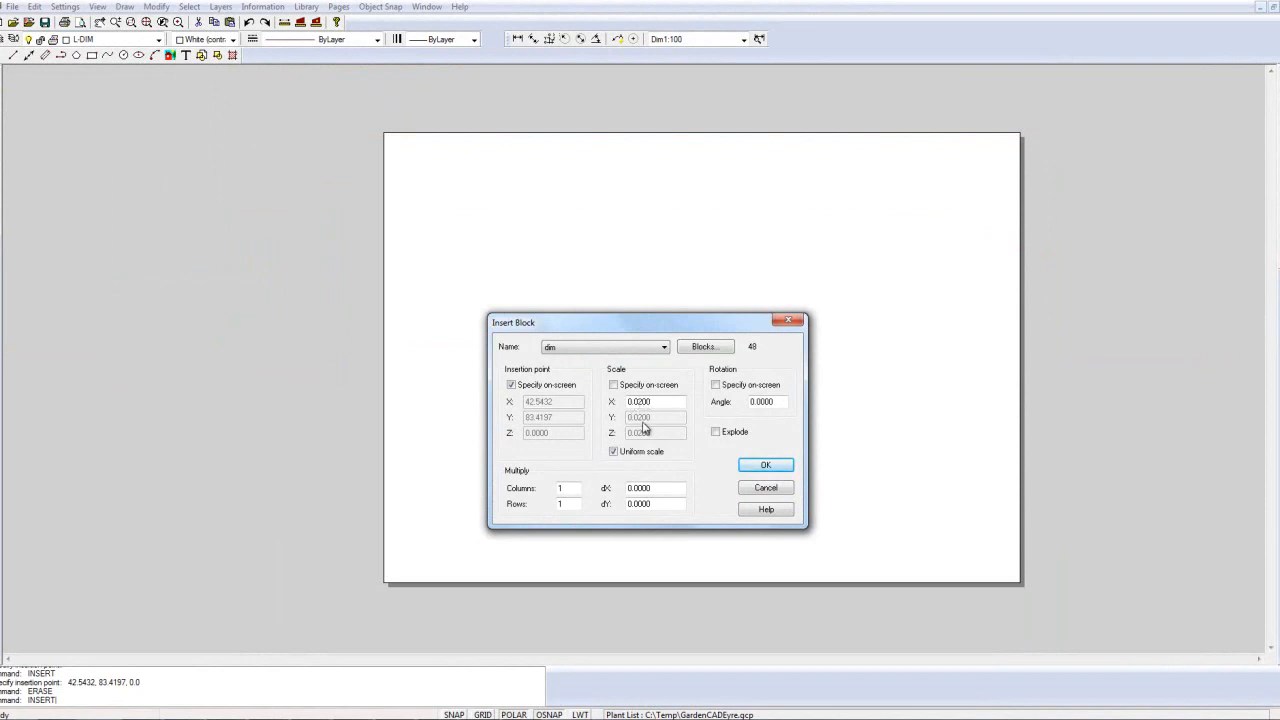
left_click(766, 465)
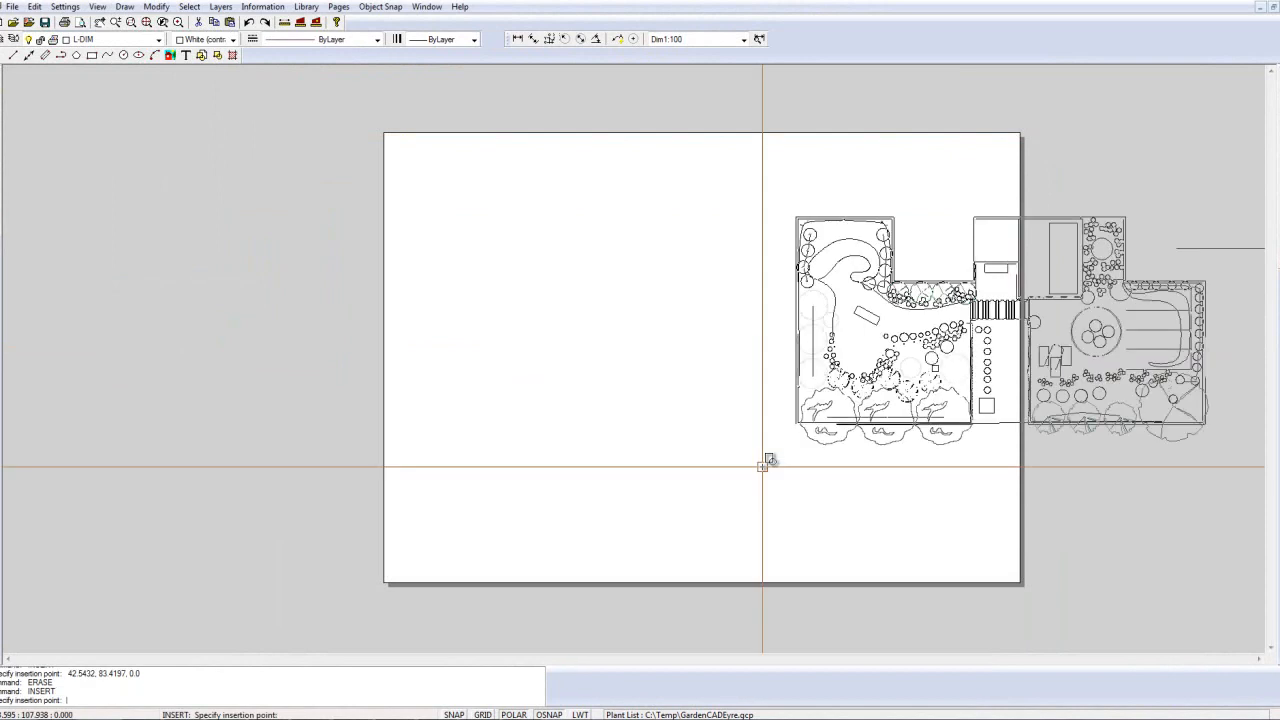
left_click(420, 505)
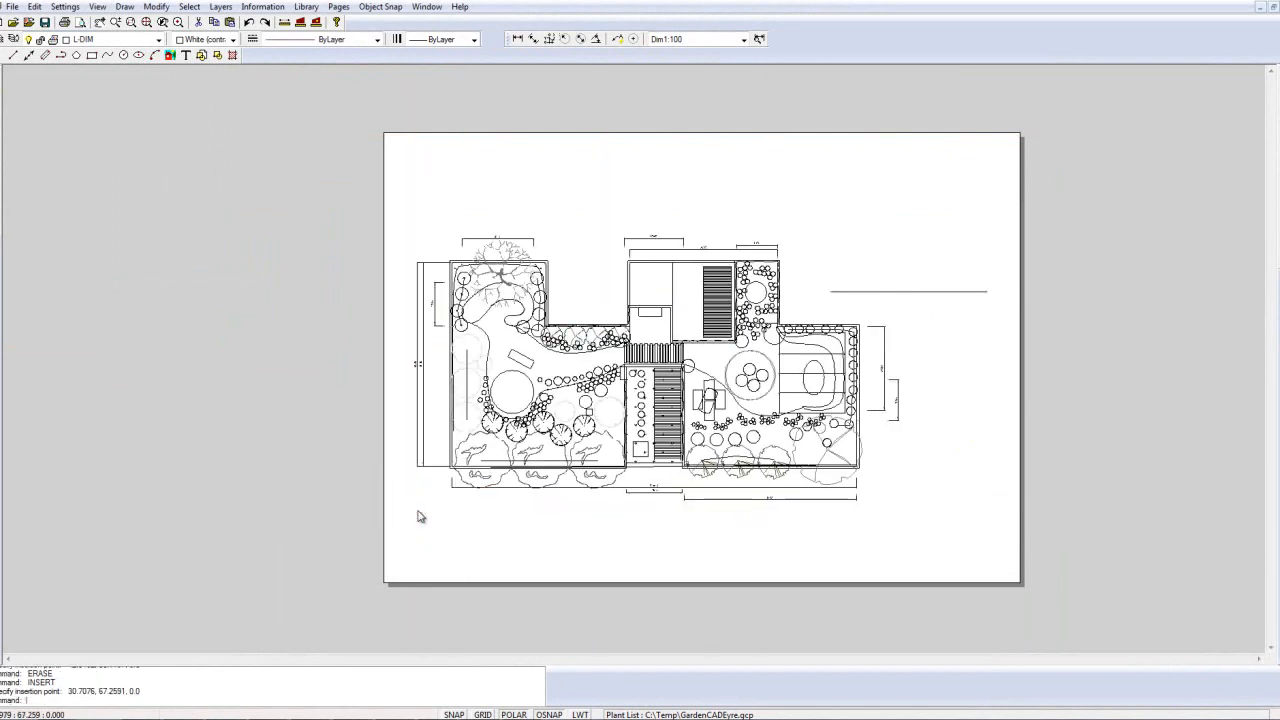
Step: Inspect the text and arrows of the 18900 and 2600 dimensions below the inserted plan
scroll(483, 440, "up", 2)
scroll(598, 458, "up", 1)
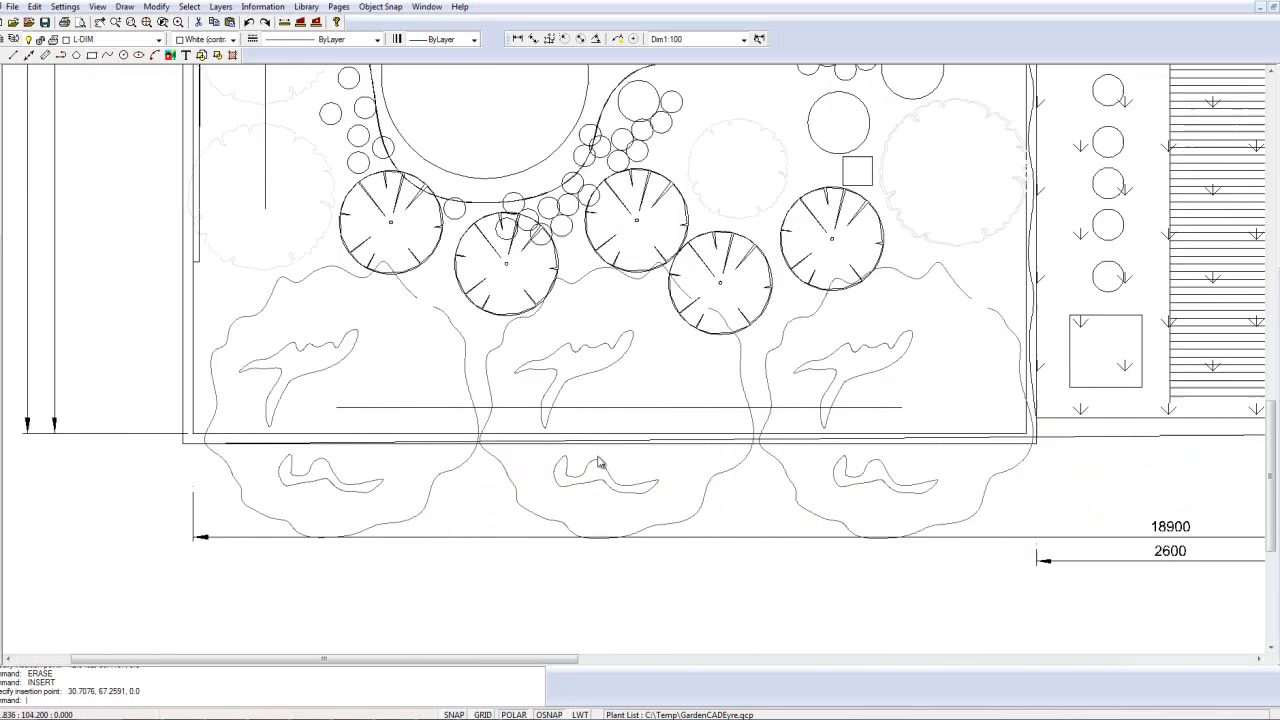
middle_click_drag(750, 523, 472, 430)
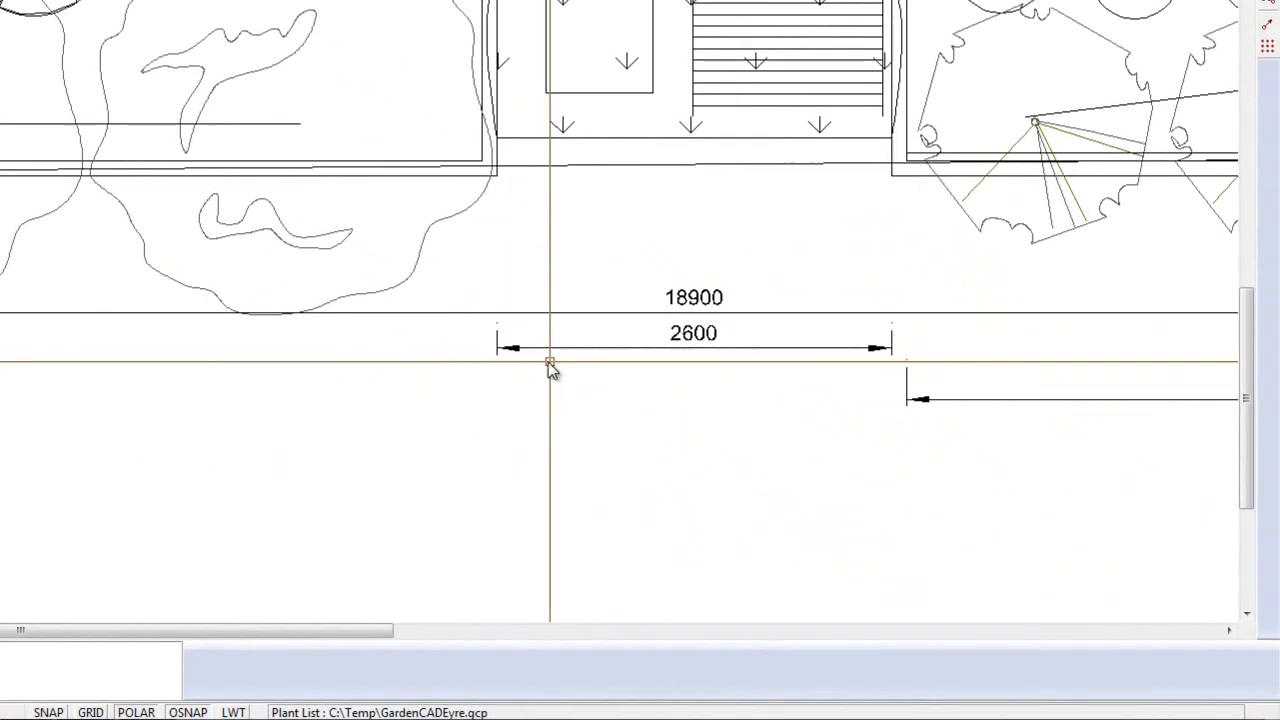
scroll(188, 230, "down", 1)
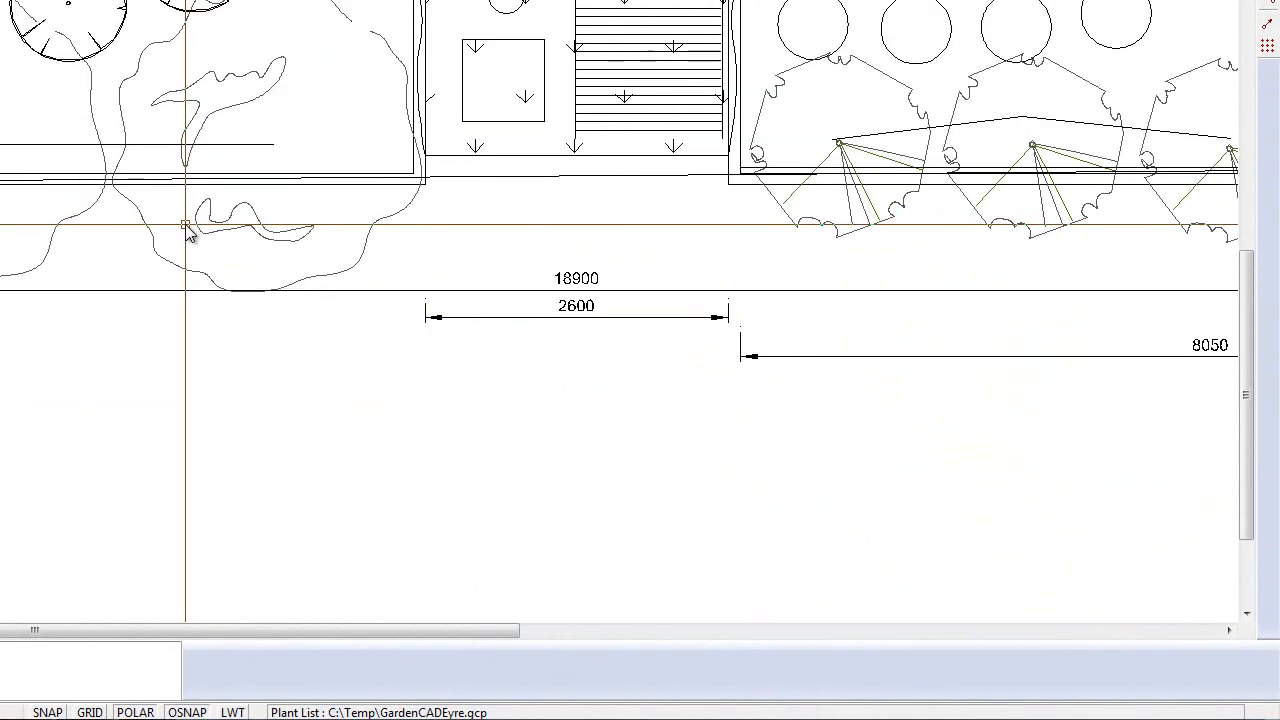